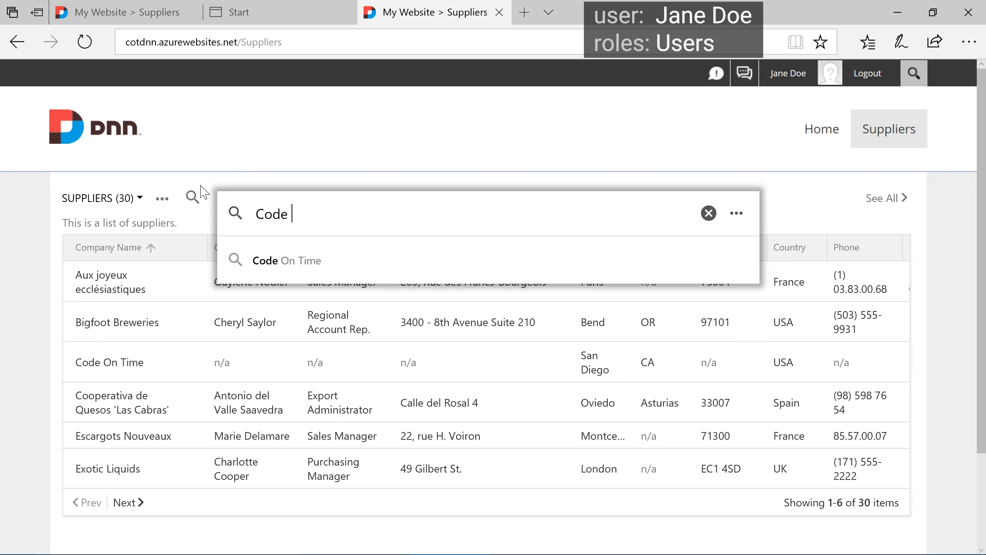
Find the Code On Time supplier, open the Premium App Builder product in its record for editing, and close the page
click(272, 258)
click(312, 288)
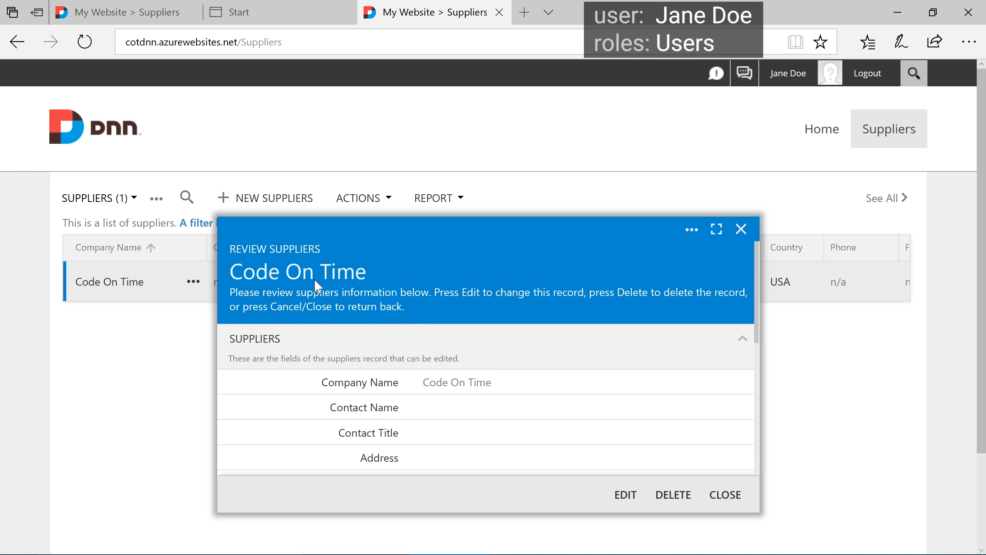
scroll(451, 348, down, 5)
click(322, 460)
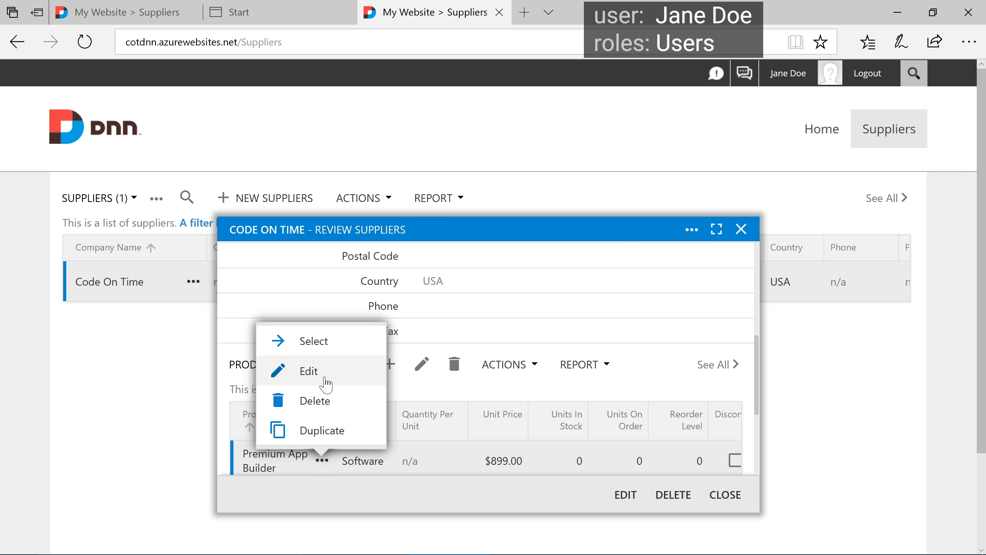
click(327, 380)
click(499, 13)
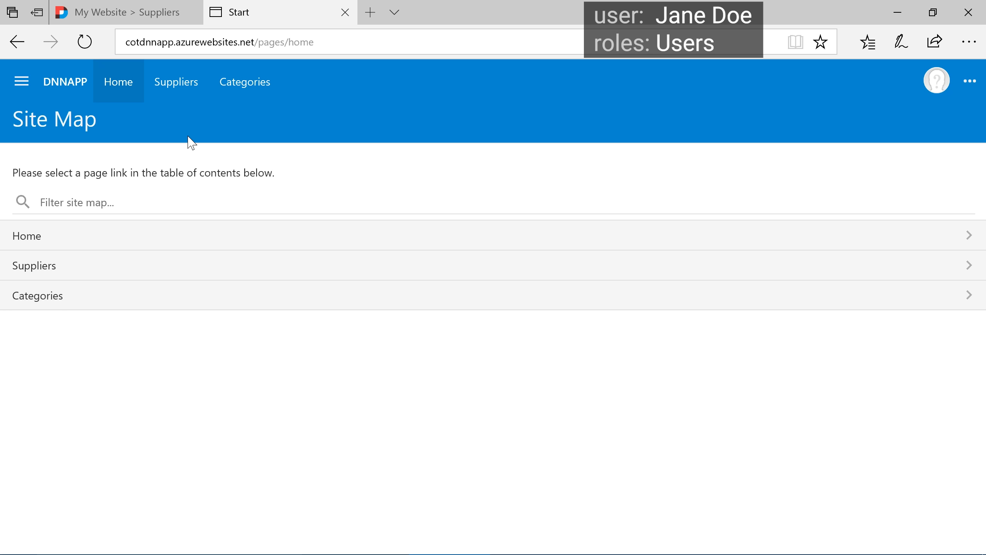
Sign in to the DNNAPP site by entering the inventory manager account's user name and password
click(934, 81)
text(johndoe)
key(Tab)
text(••••••••)
click(215, 261)
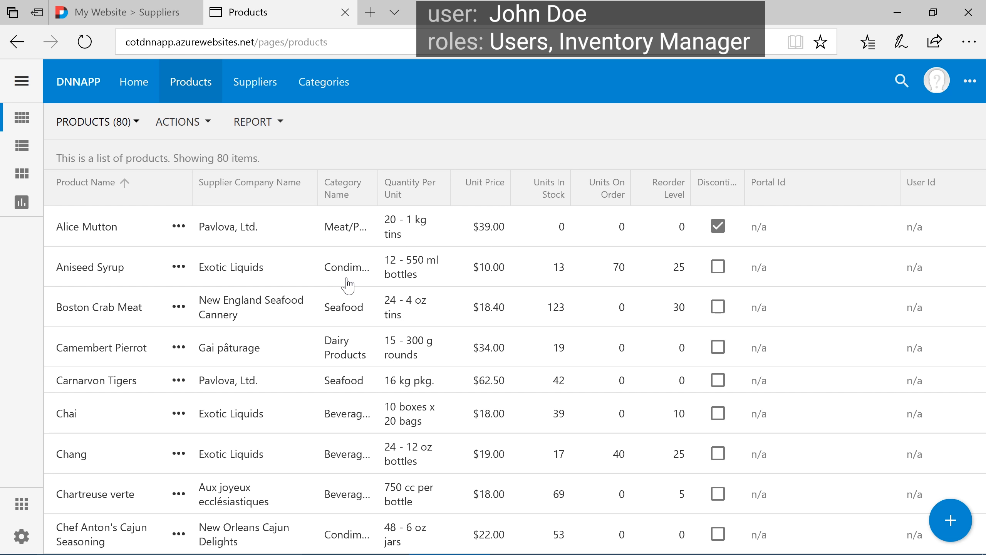
Filter the product list by "app builder"
key(ctrl+f)
text(app builder)
key(Return)
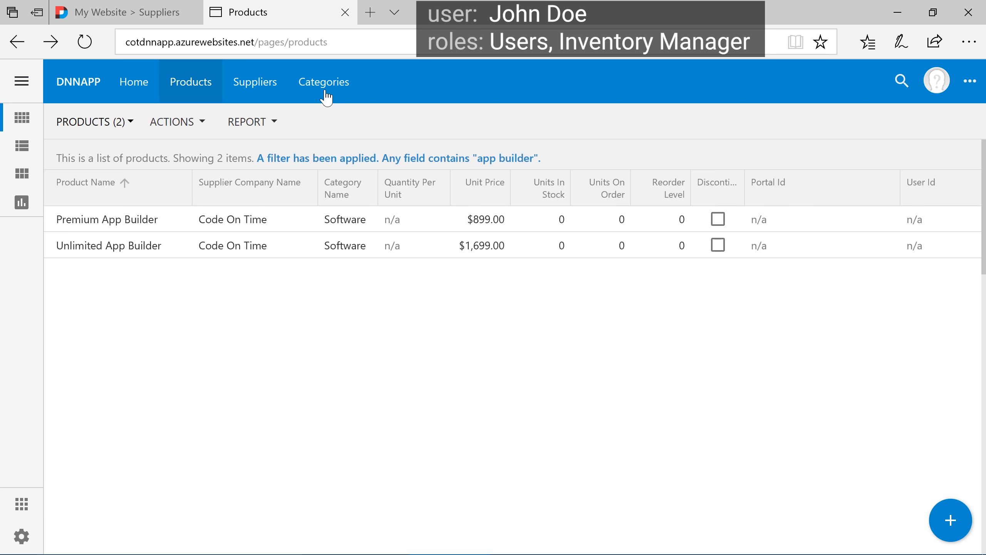
Set the Premium App Builder product's unit price to 895 and save the record
click(347, 221)
click(653, 488)
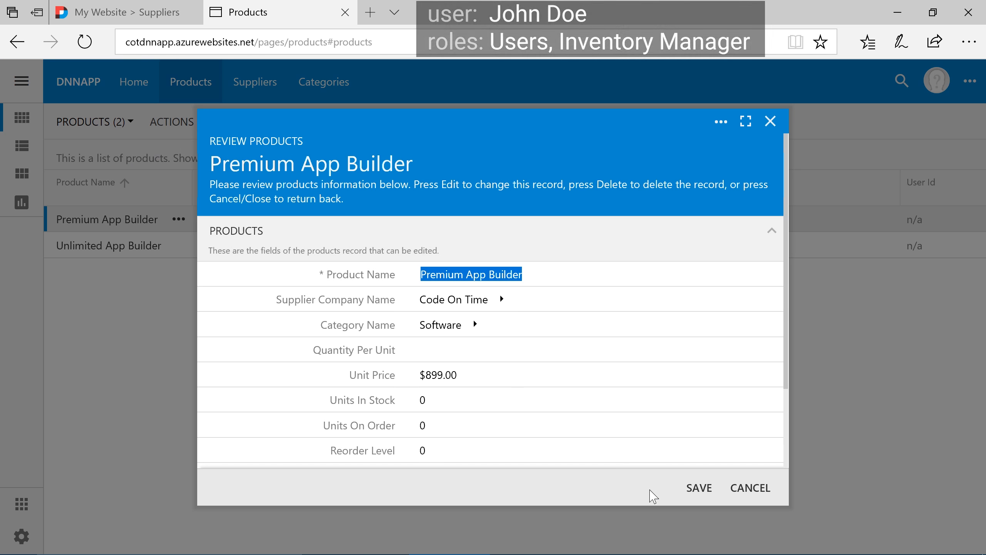
click(486, 381)
text(895)
key(Tab)
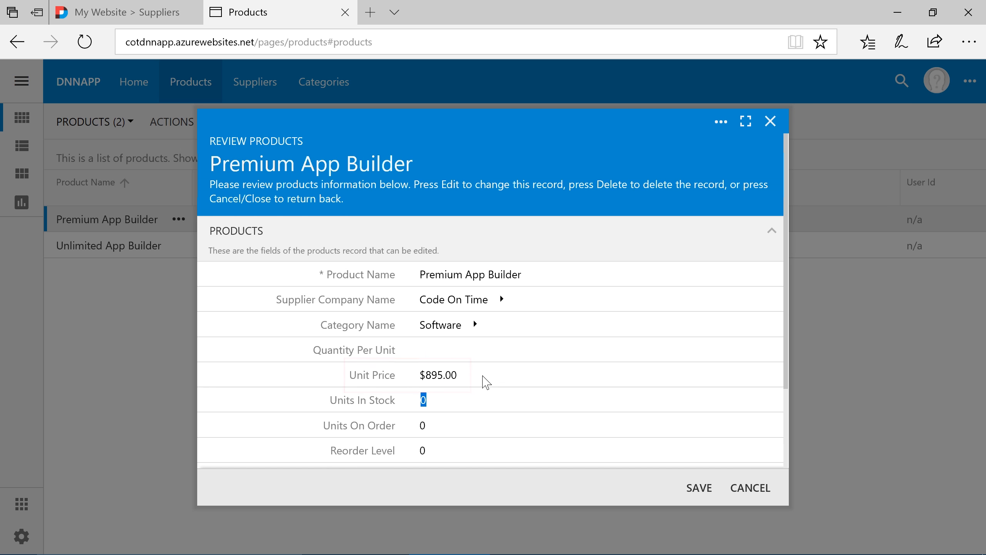
click(697, 495)
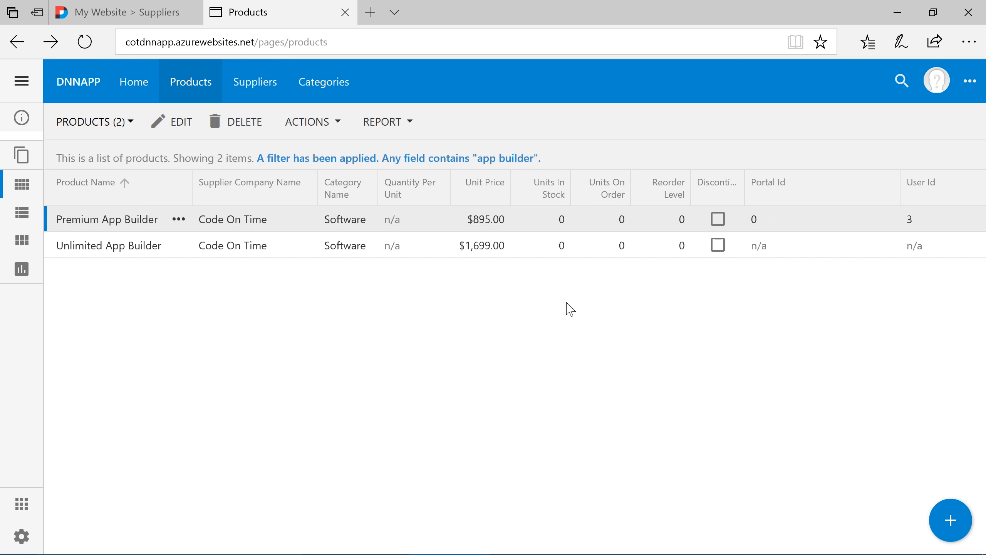
click(515, 223)
scroll(538, 322, down, 3)
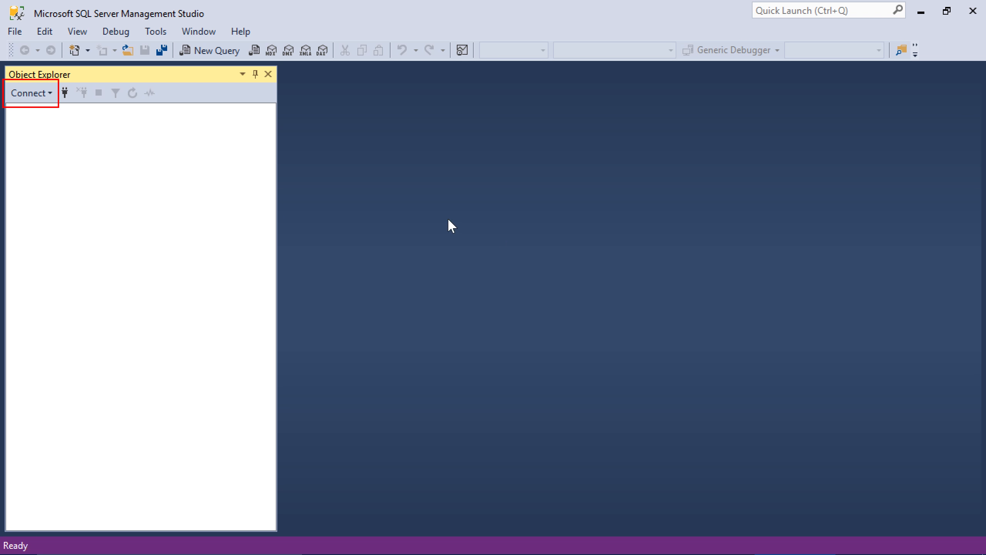
In SQL Server Management Studio, connect to the cotdnn.database.windows.net database engine with the admin login's password
click(46, 93)
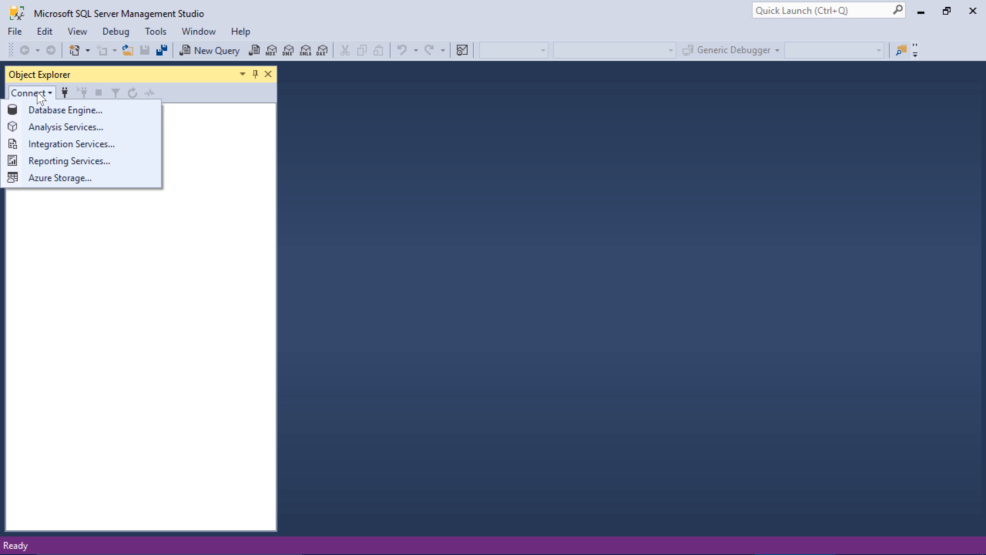
click(52, 109)
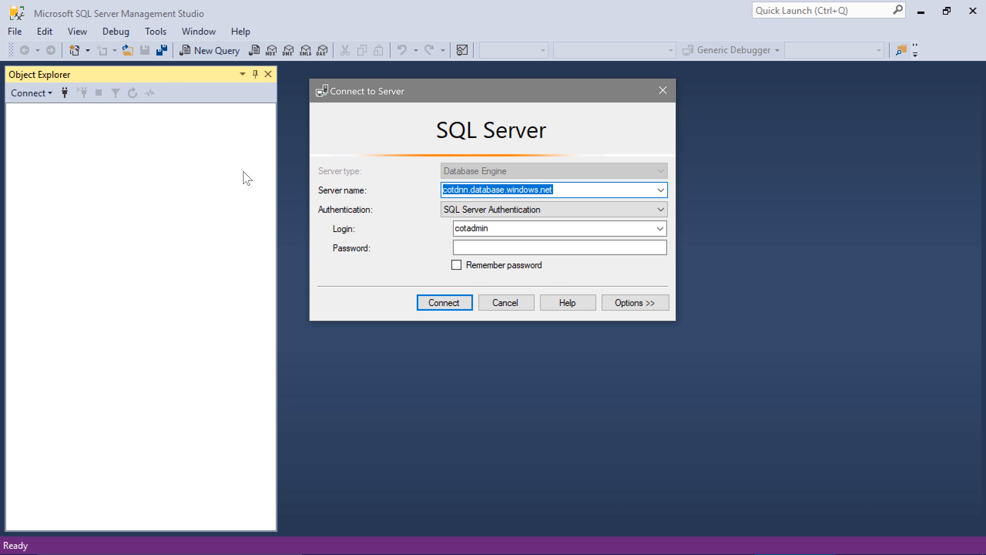
click(462, 248)
text(*********)
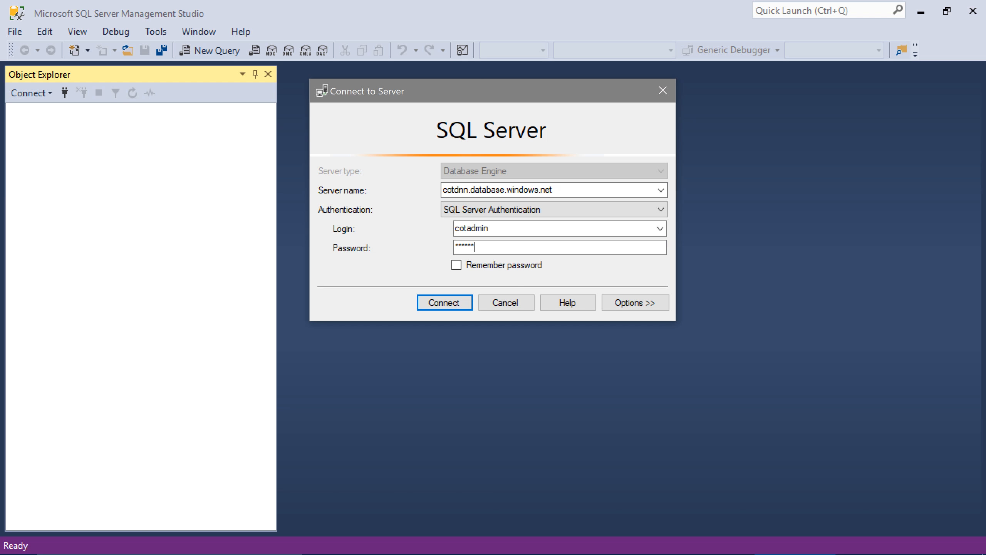
click(466, 303)
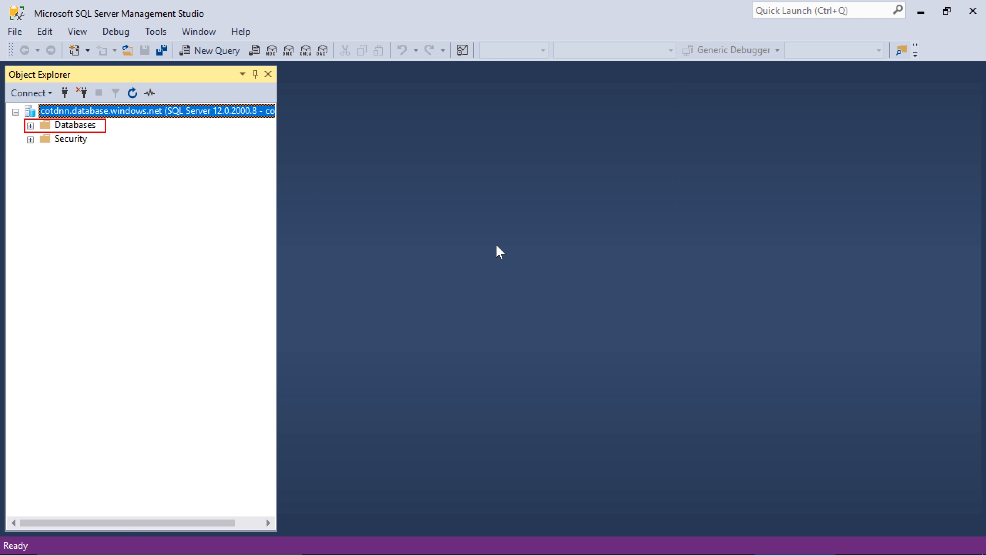
Open the dbo.Products table of the Northwind database in the table designer
click(30, 126)
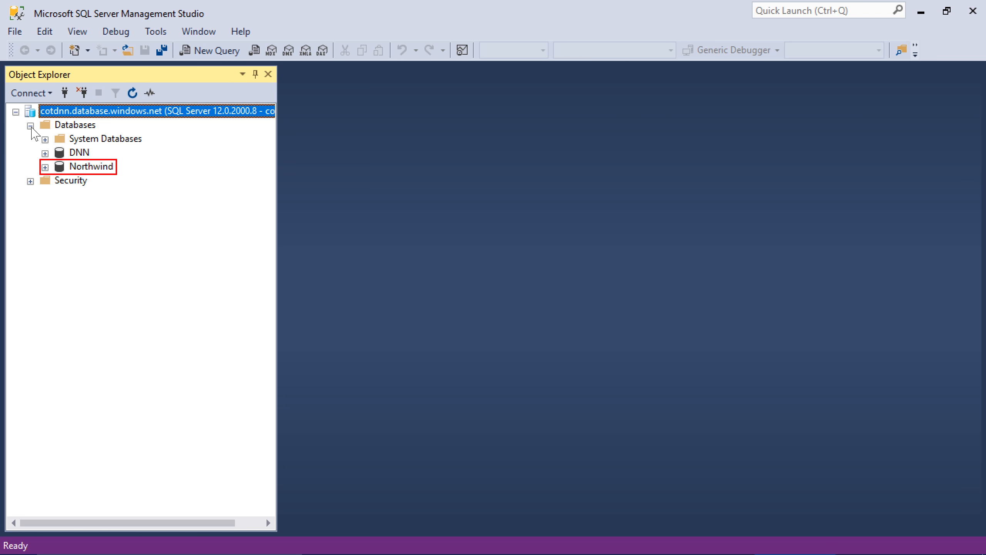
click(46, 167)
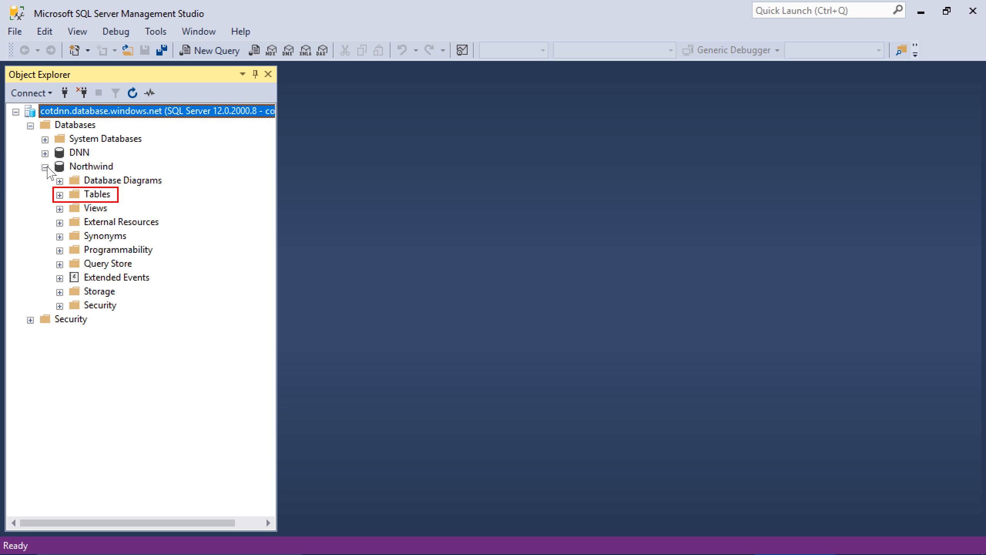
click(59, 195)
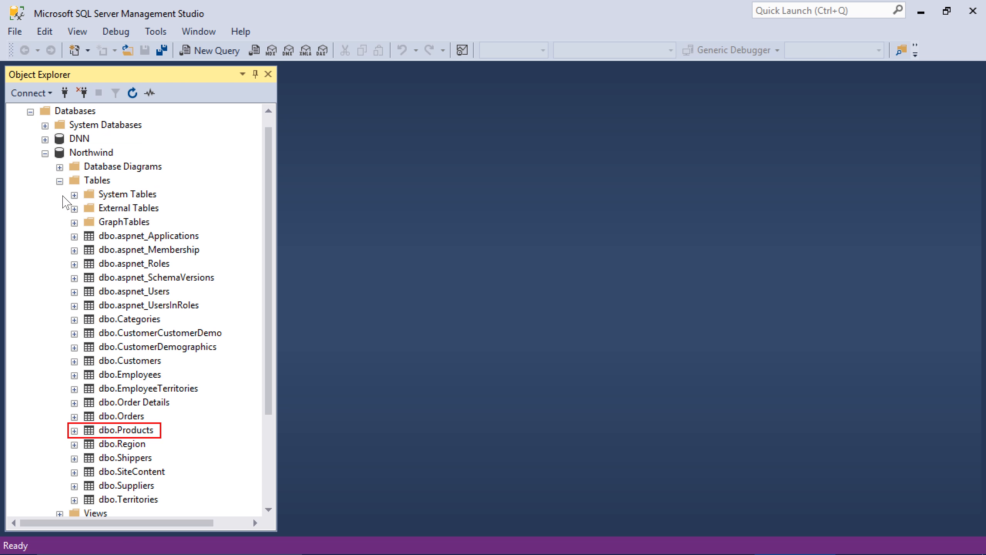
click(143, 430)
right_click(144, 430)
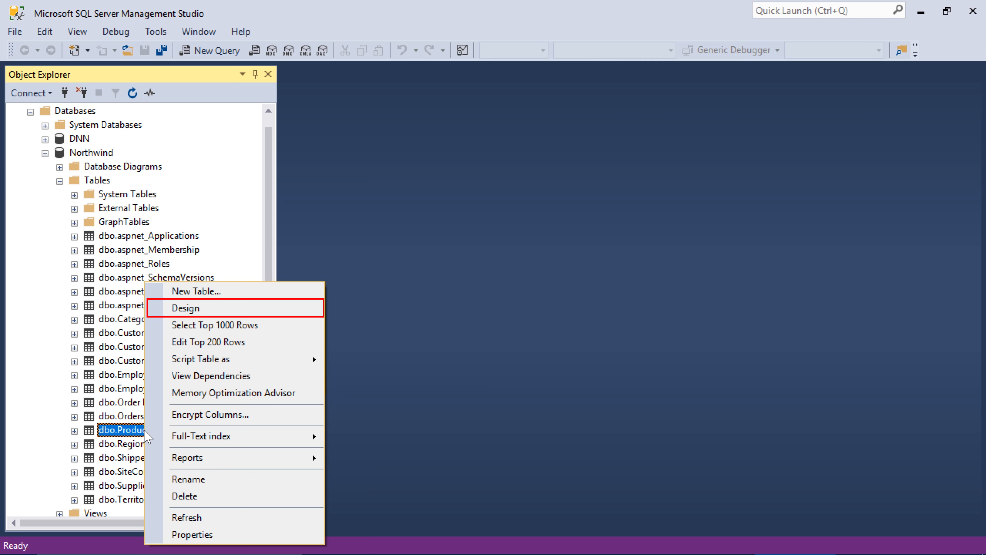
click(180, 308)
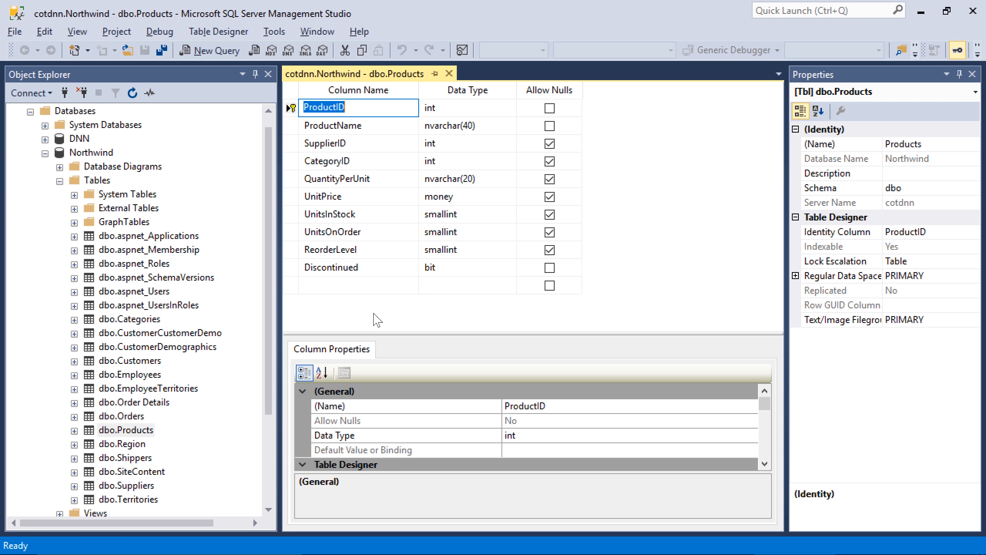
Add a PortalId column with data type nvarchar(50) to the Products table
click(374, 286)
text(PortalId)
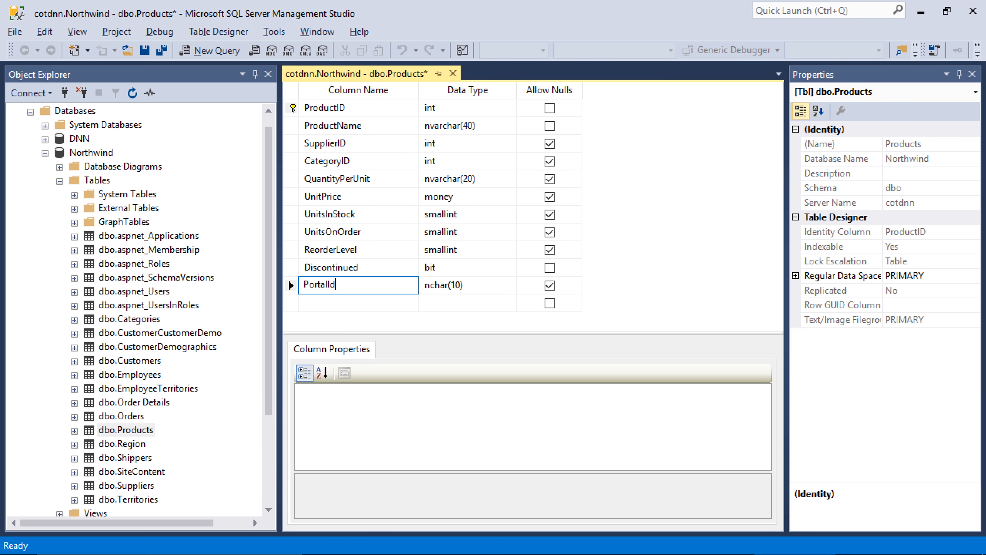
key(Tab)
text(nvarchar)
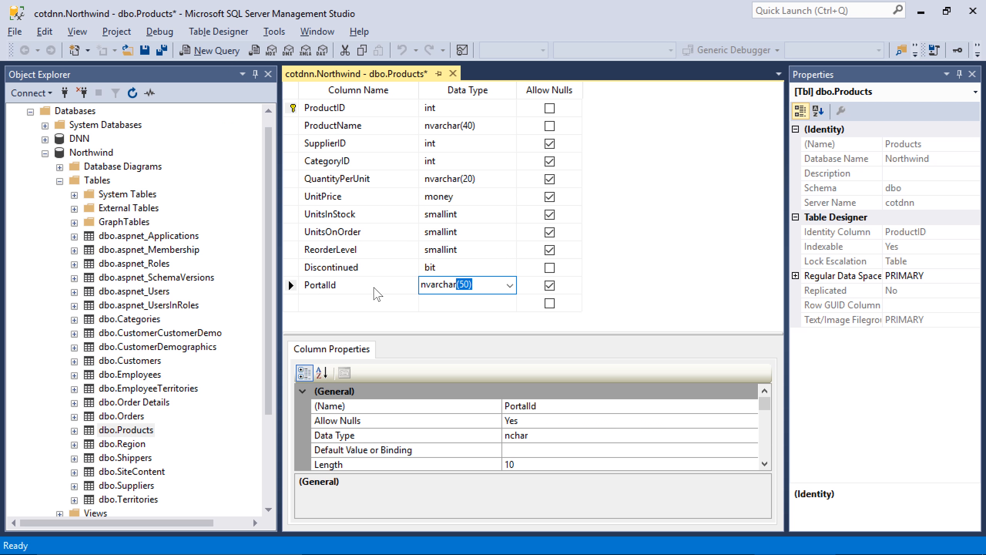
Add a UserId column with data type nvarchar(50) to the Products table and save the table design
click(369, 305)
text(U)
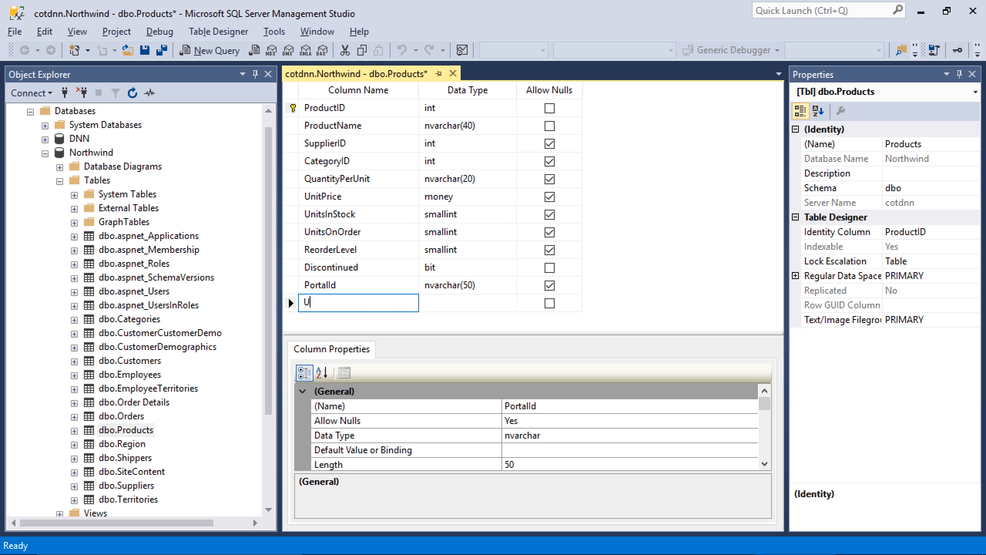
text(serId)
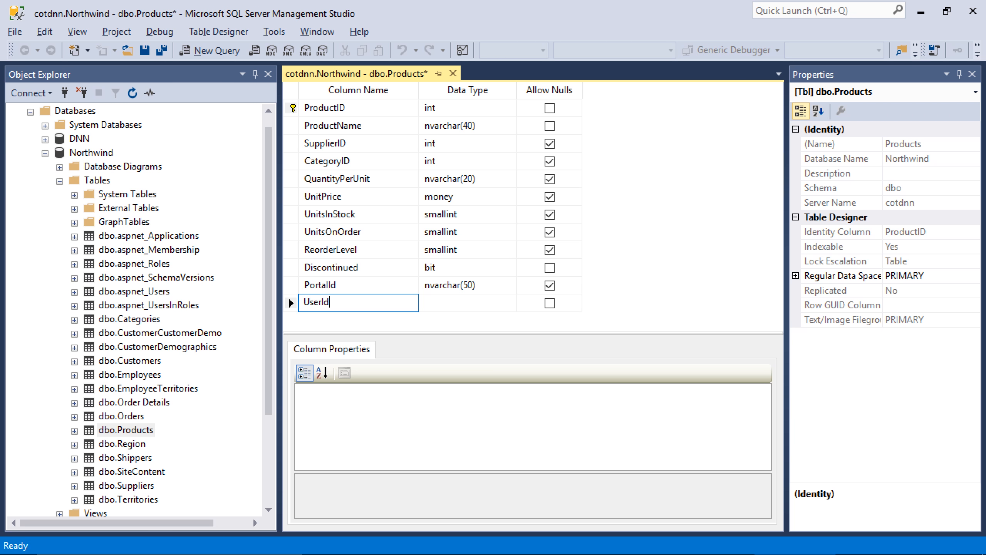
click(451, 307)
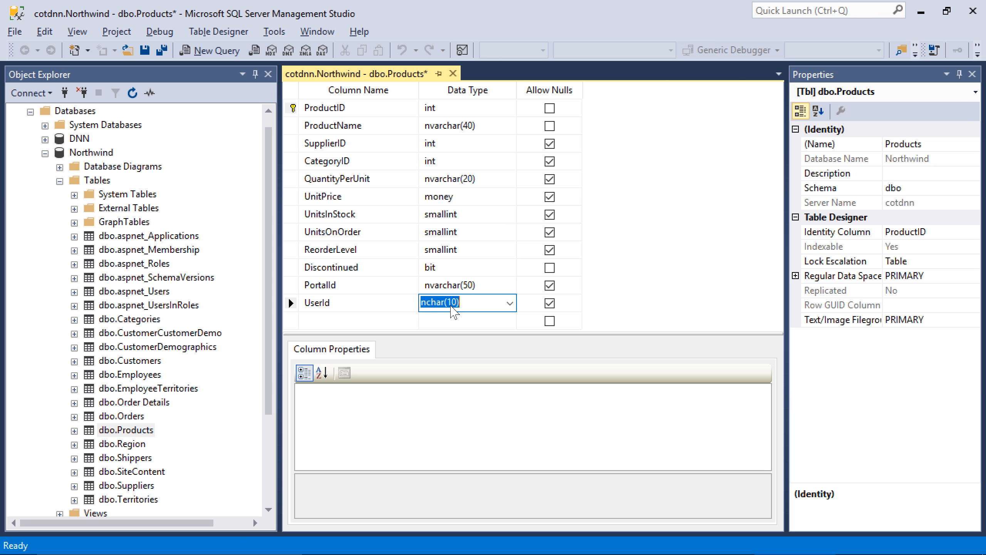
text(nvarchar)
key(Return)
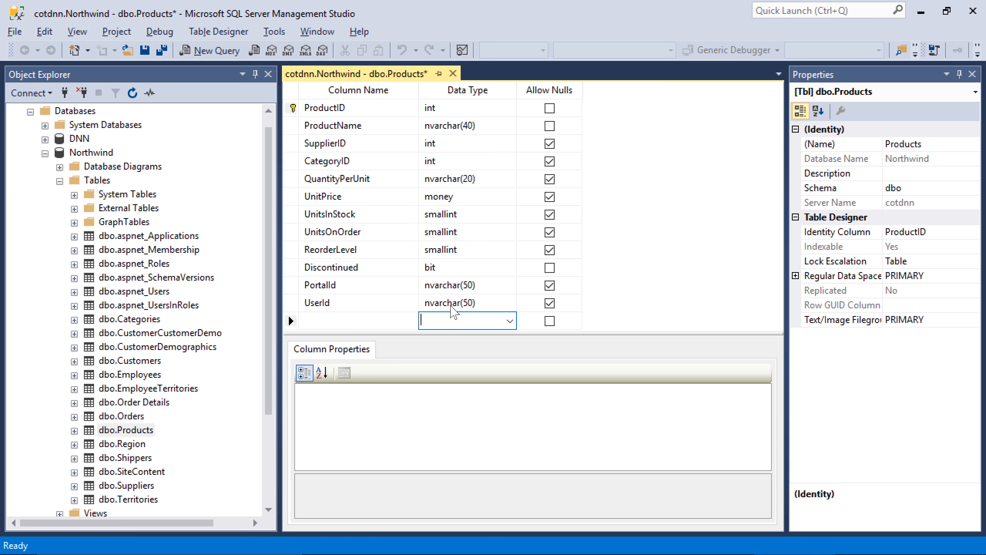
key(ctrl+s)
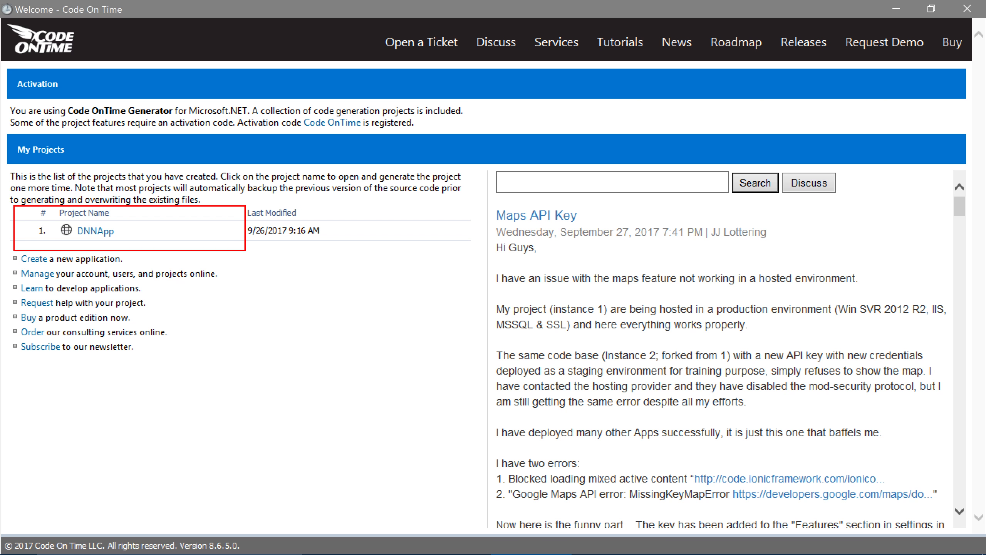
In Code On Time, open the DNNApp project and refresh its database tables and views
click(190, 233)
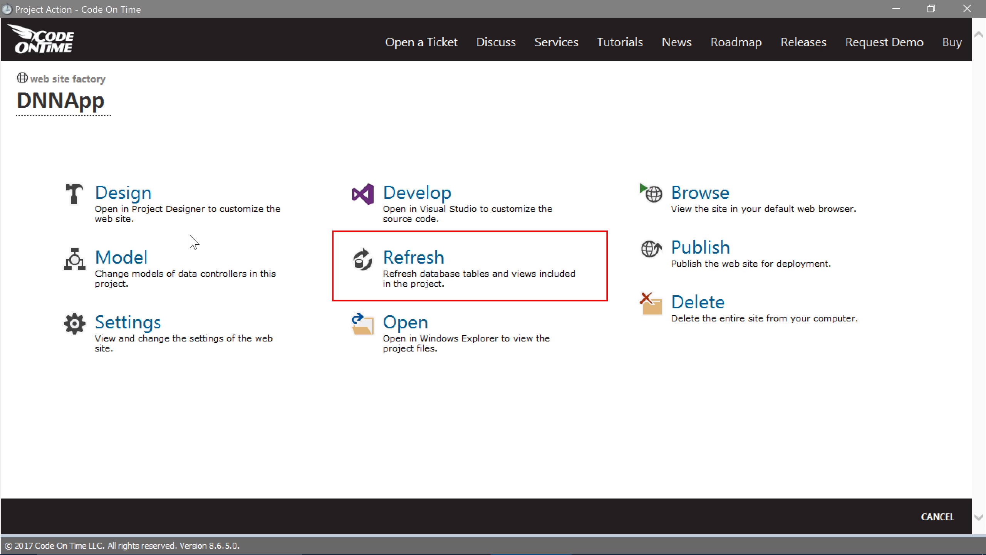
click(409, 269)
click(518, 348)
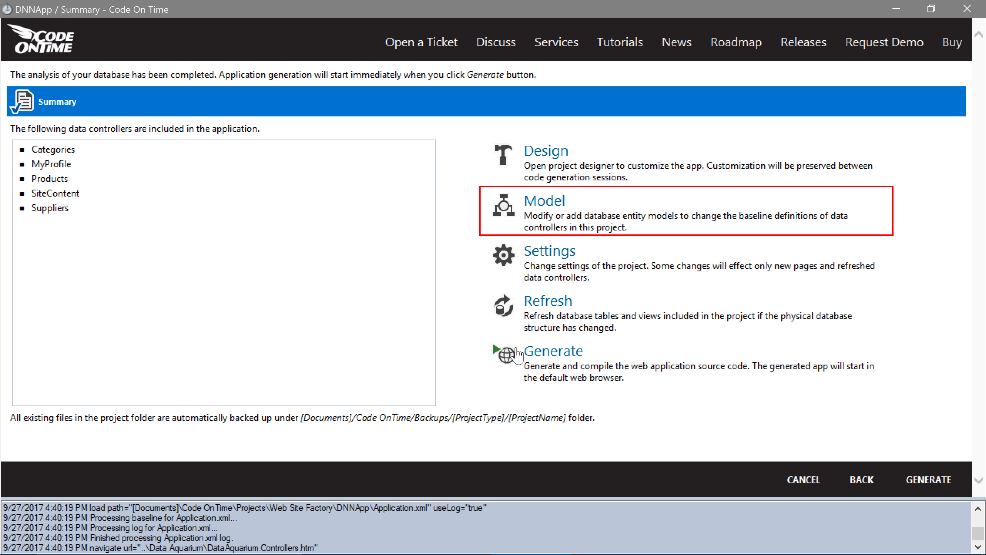
Include the PortalId and UserId fields in the Products data model, save it, and finish the model configuration
click(517, 217)
click(381, 275)
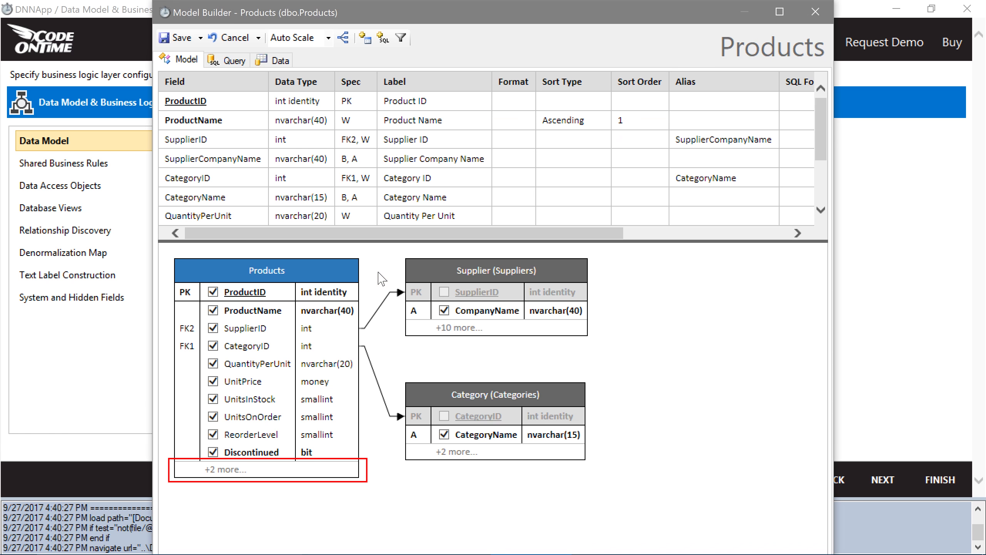
click(233, 469)
click(235, 470)
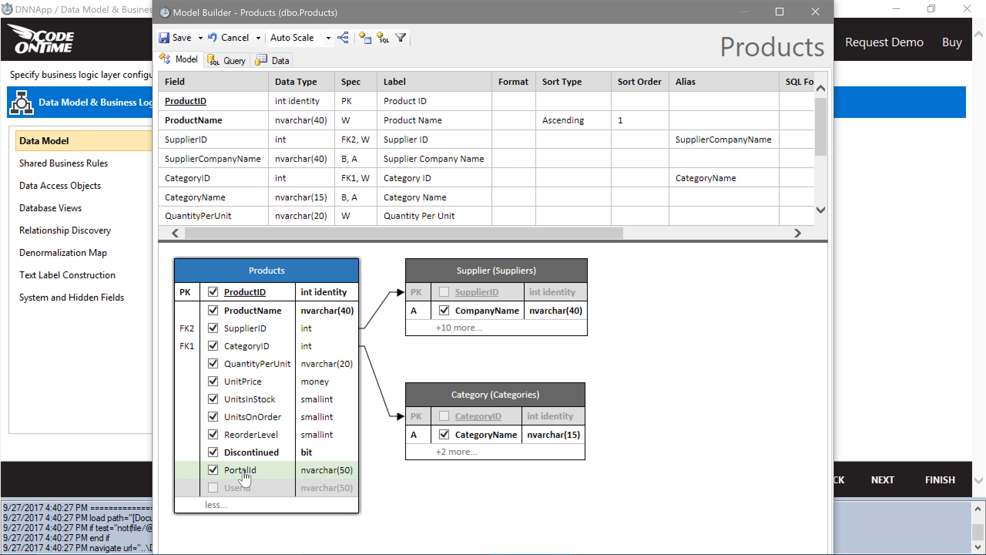
click(254, 489)
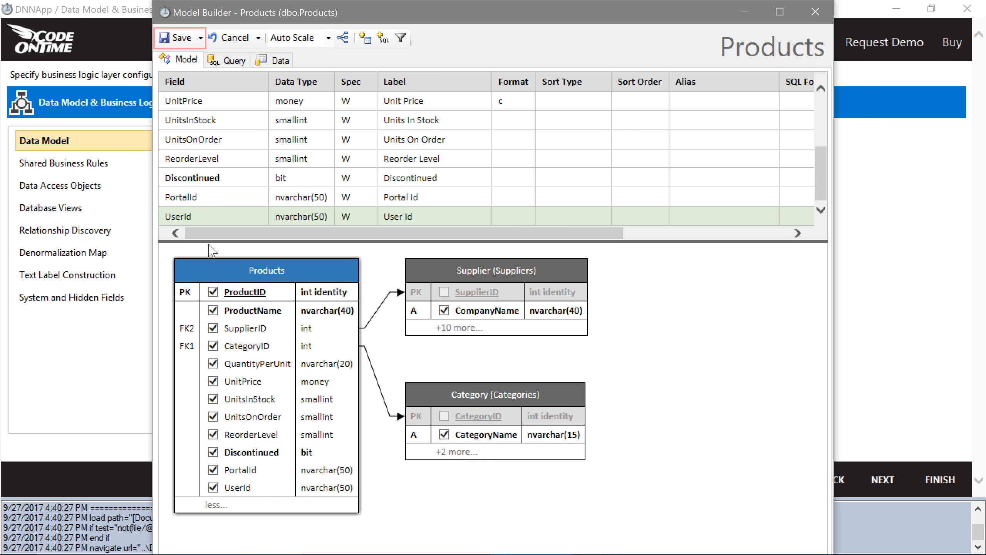
click(171, 34)
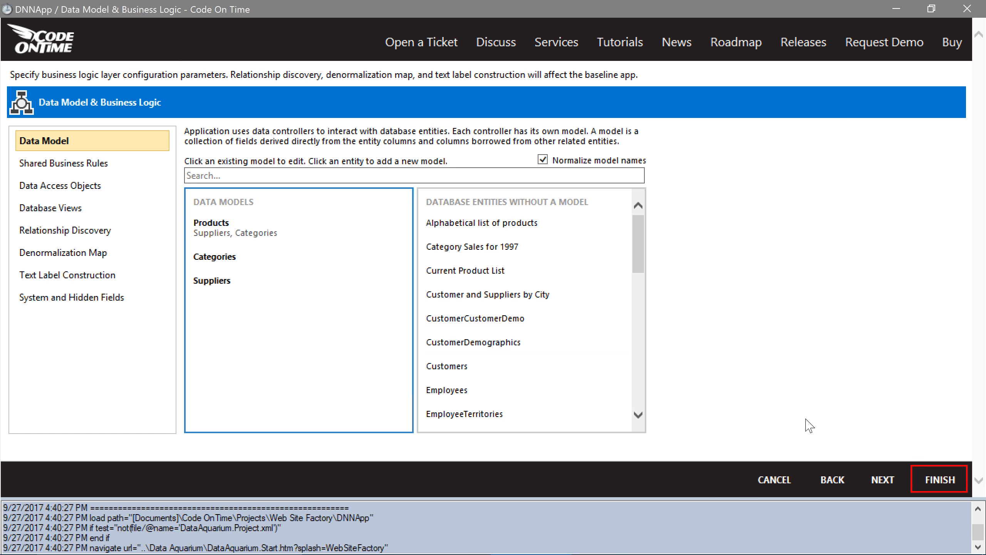
click(931, 481)
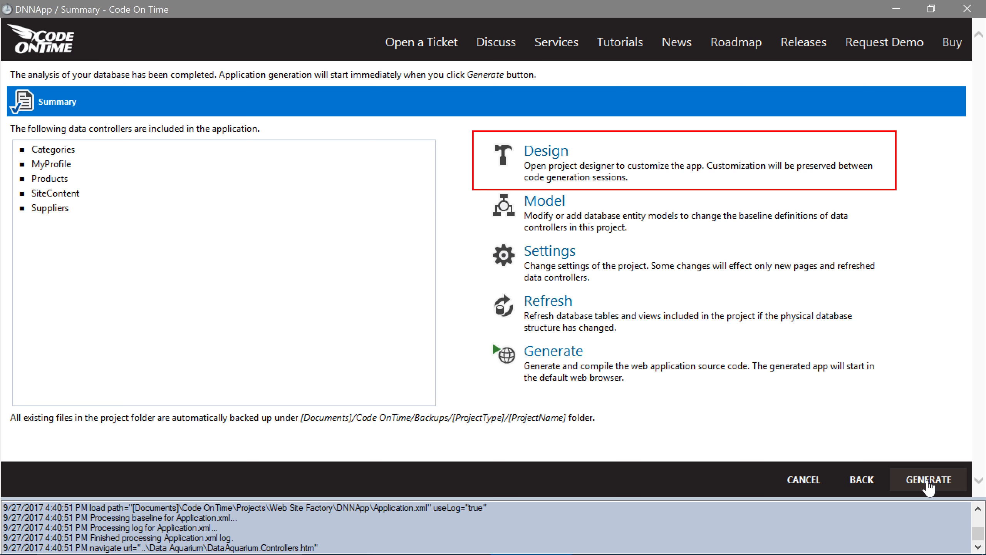
In the project designer, set the Products page's access roles to "Administrators, Inventory Manager" and save the page
click(786, 180)
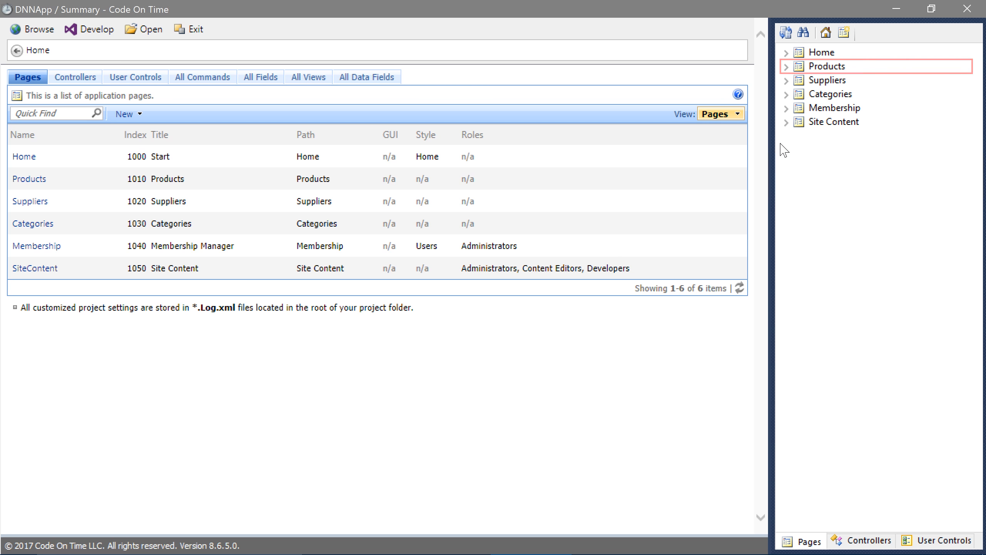
click(805, 69)
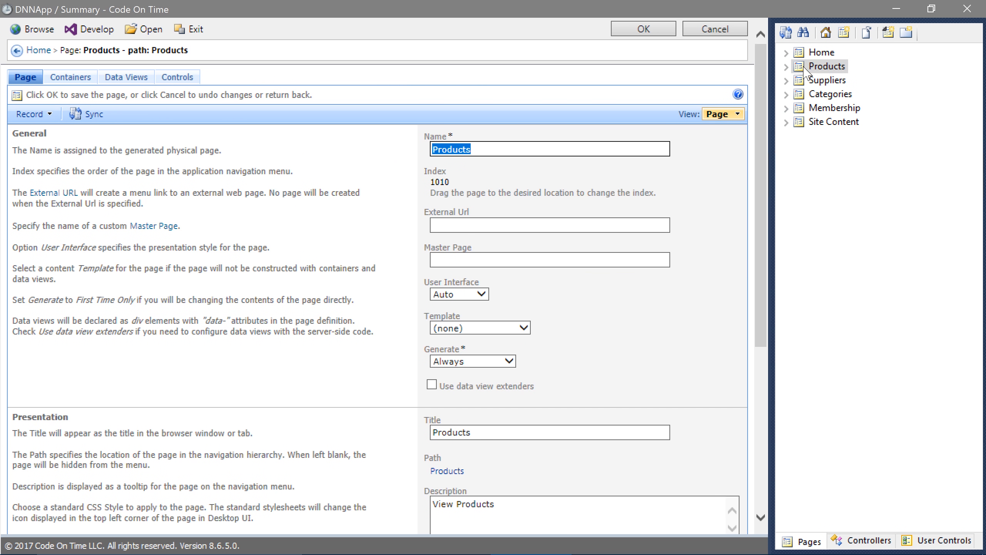
drag(762, 121, 759, 297)
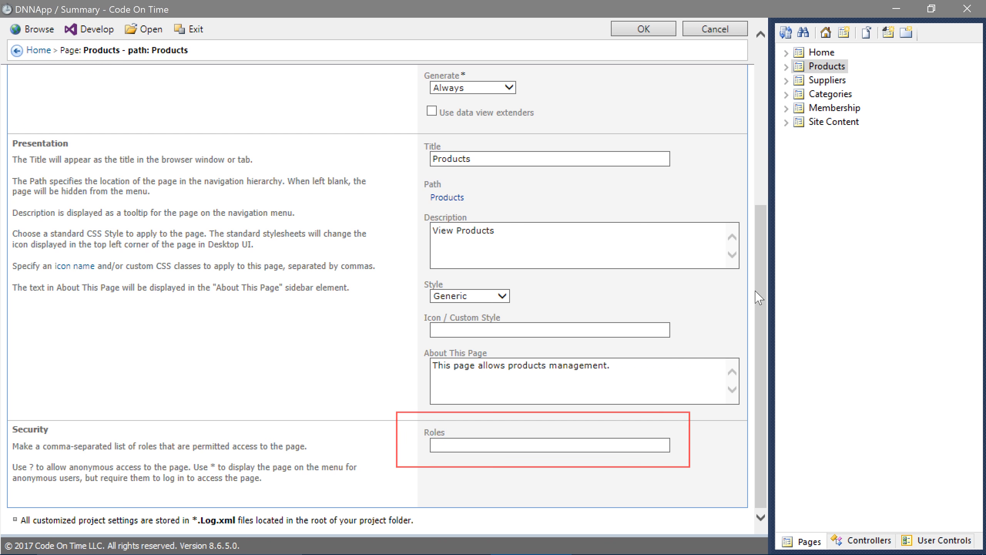
click(563, 445)
text(Adminis)
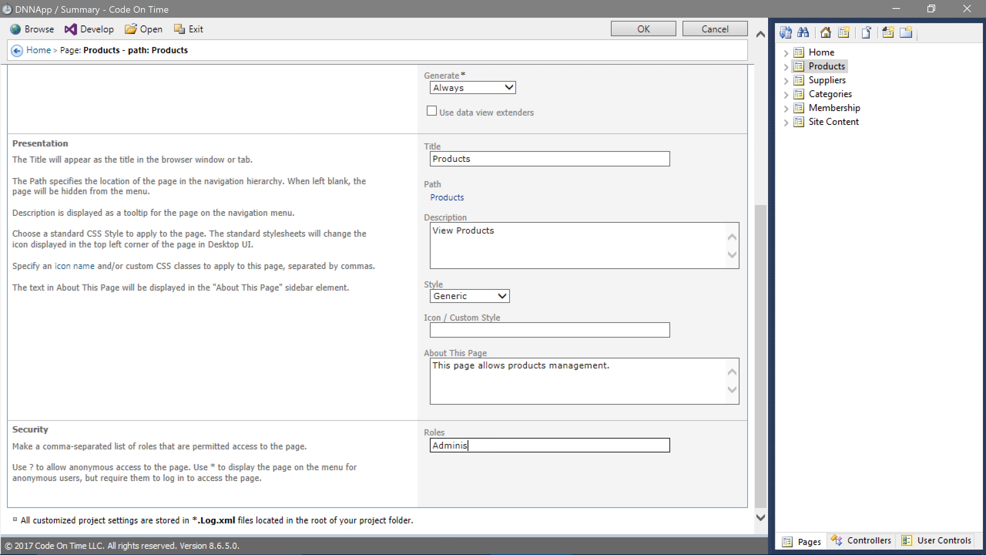
text(trators, Inventory Manager)
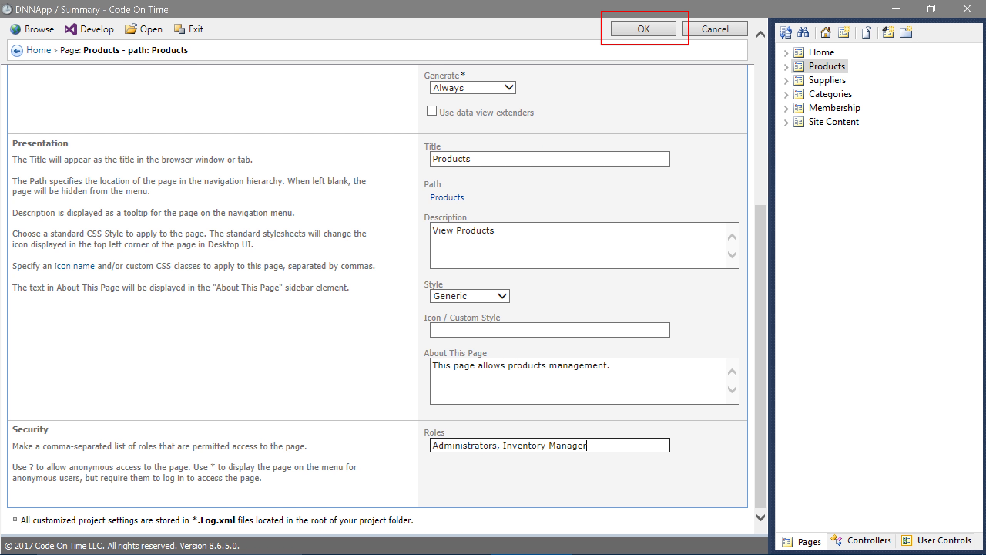
click(642, 30)
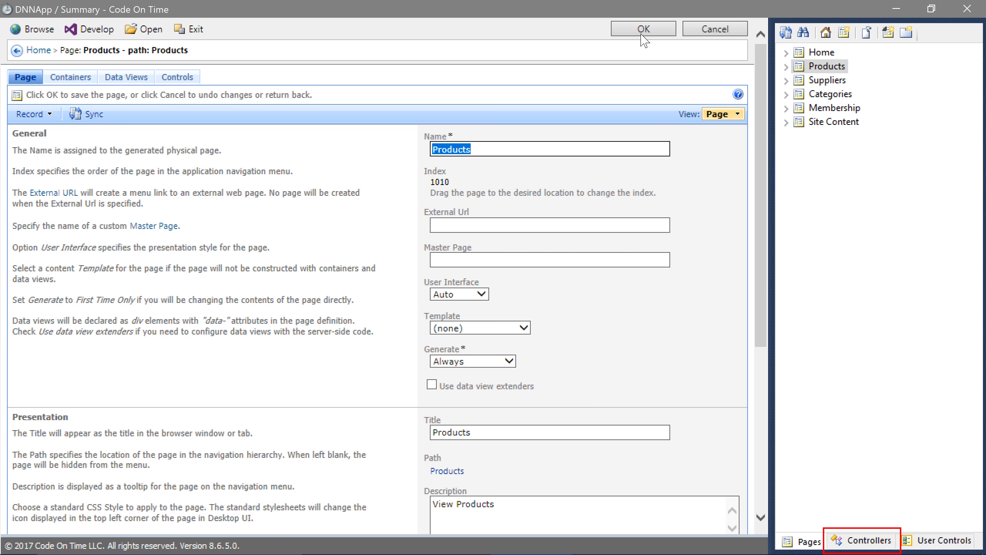
Set the "Write" roles of the Products controller's UnitPrice field to "Administrators, Inventory Manager" and save the field
click(869, 541)
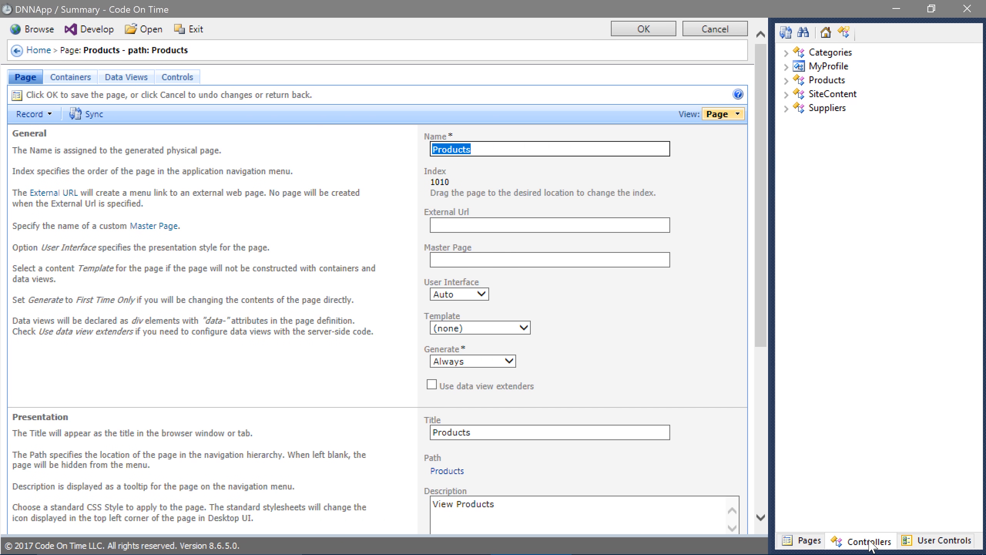
click(785, 81)
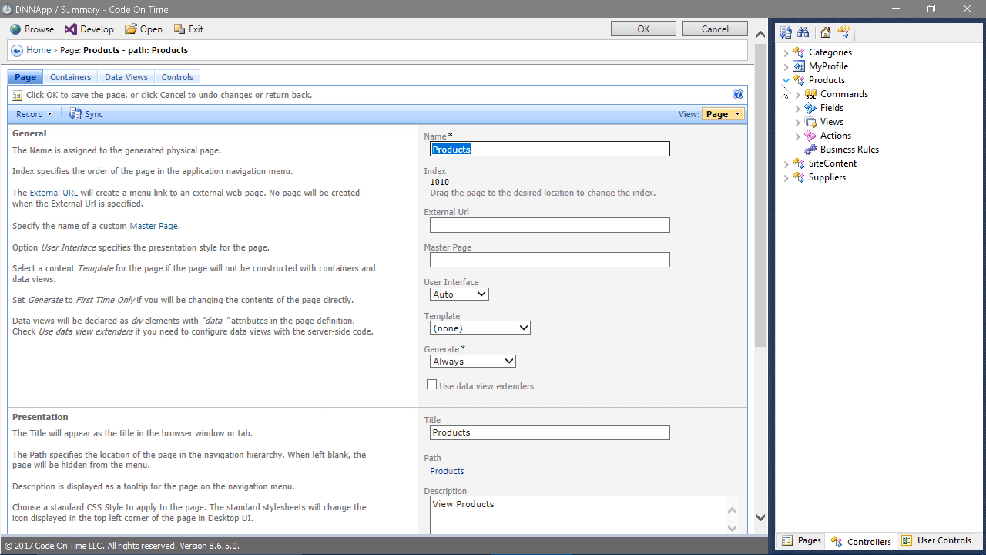
click(798, 108)
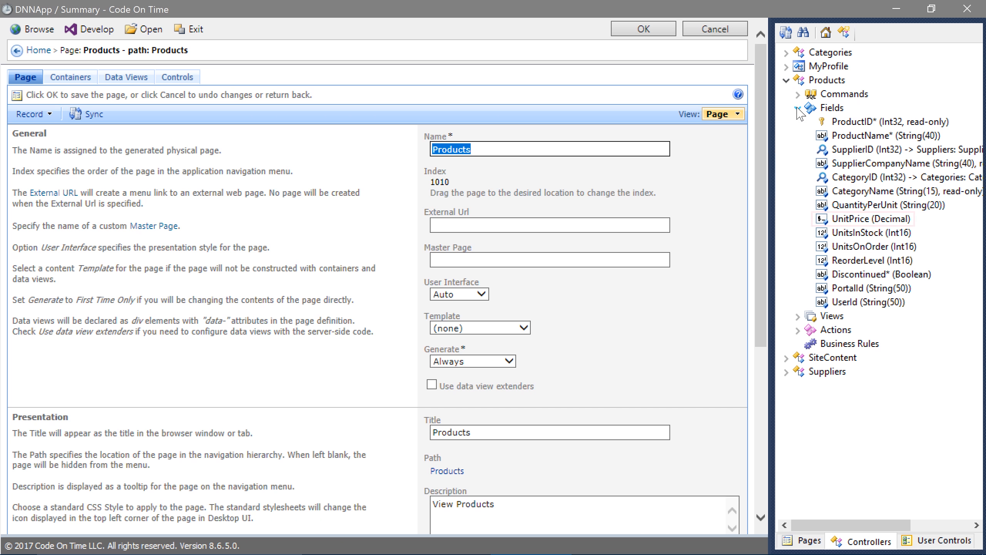
click(847, 219)
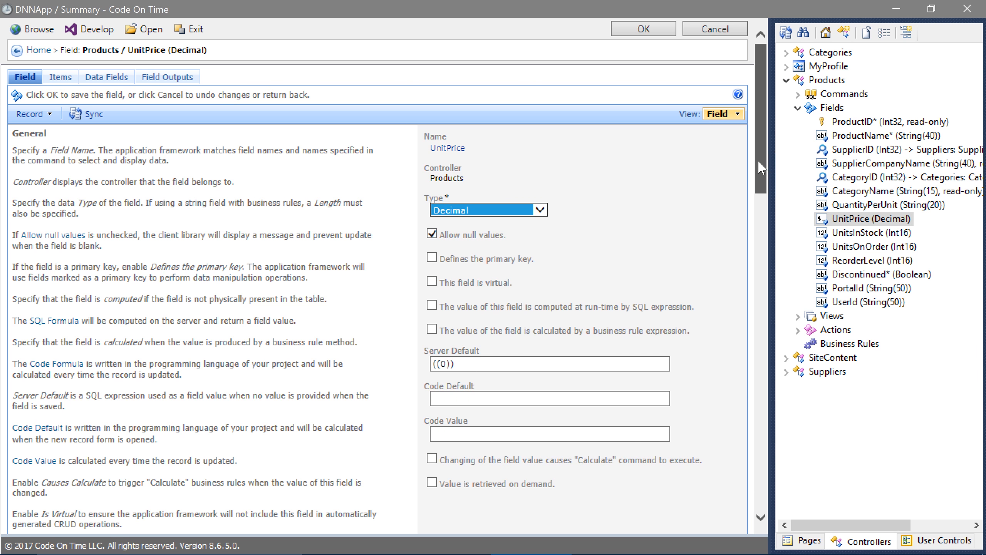
drag(764, 173, 764, 503)
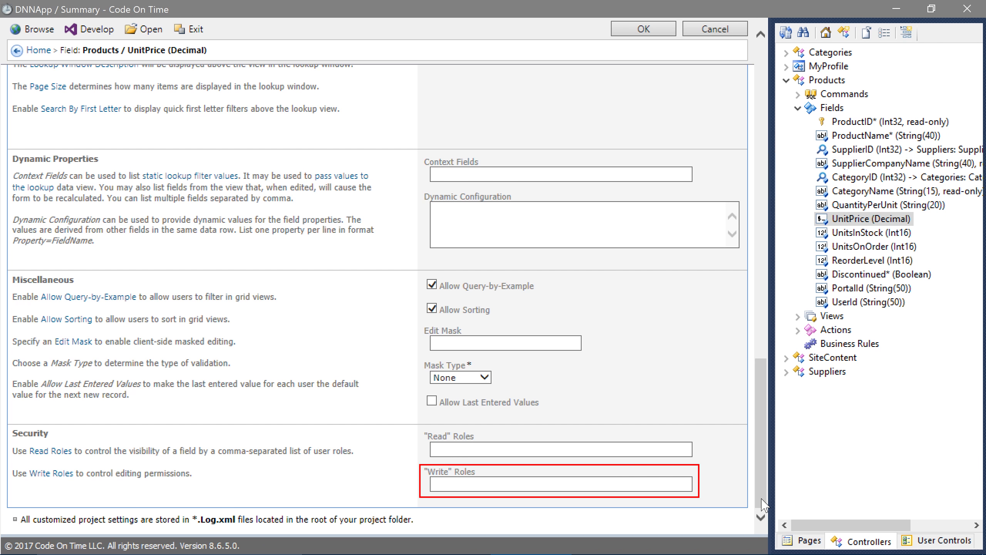
click(560, 484)
text(Administrators, Inventory Manager)
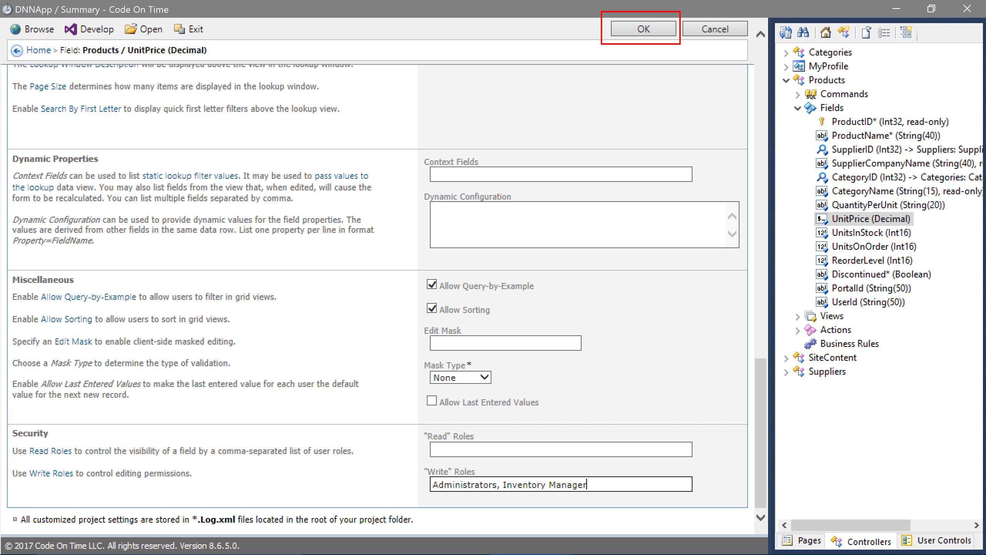
click(632, 32)
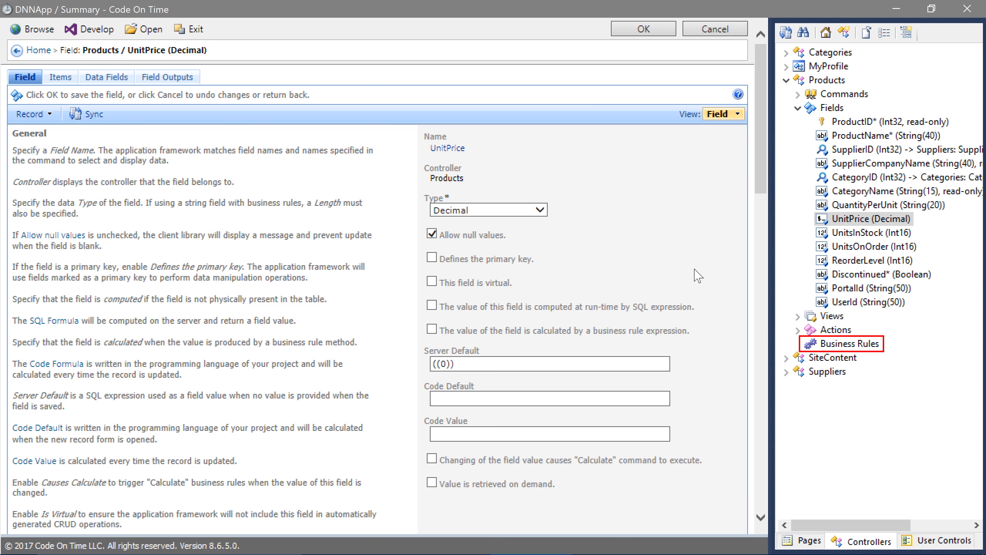
Start a new SQL business rule for the Products controller with phase Before and command name Insert|Update
click(808, 344)
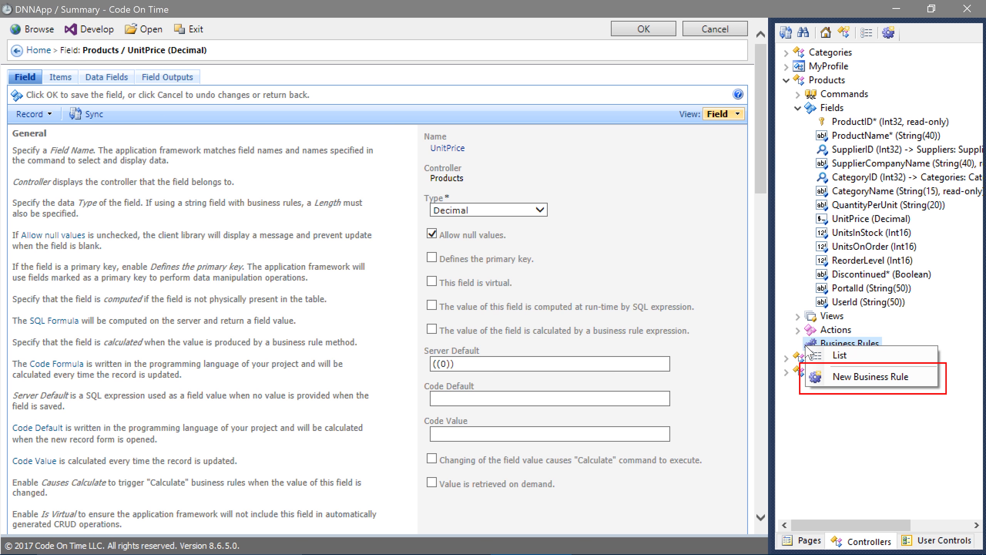
click(824, 375)
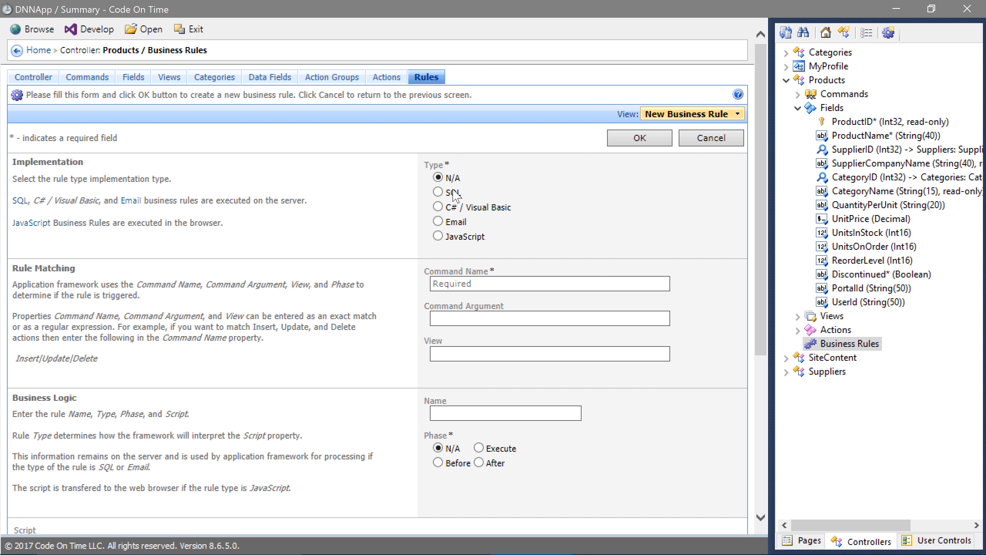
click(438, 192)
click(438, 462)
click(444, 284)
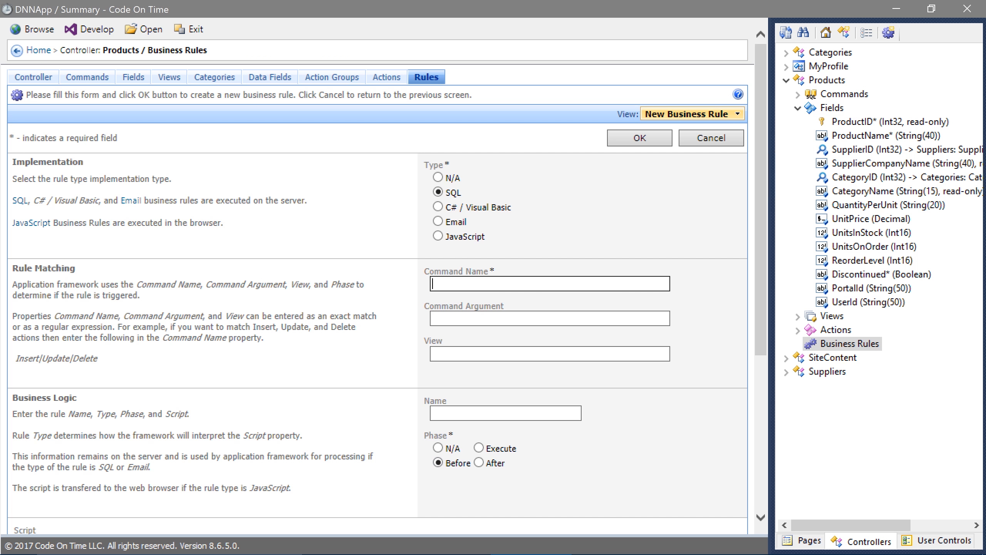
text(Insert|Update)
scroll(494, 32, down, 5)
click(334, 365)
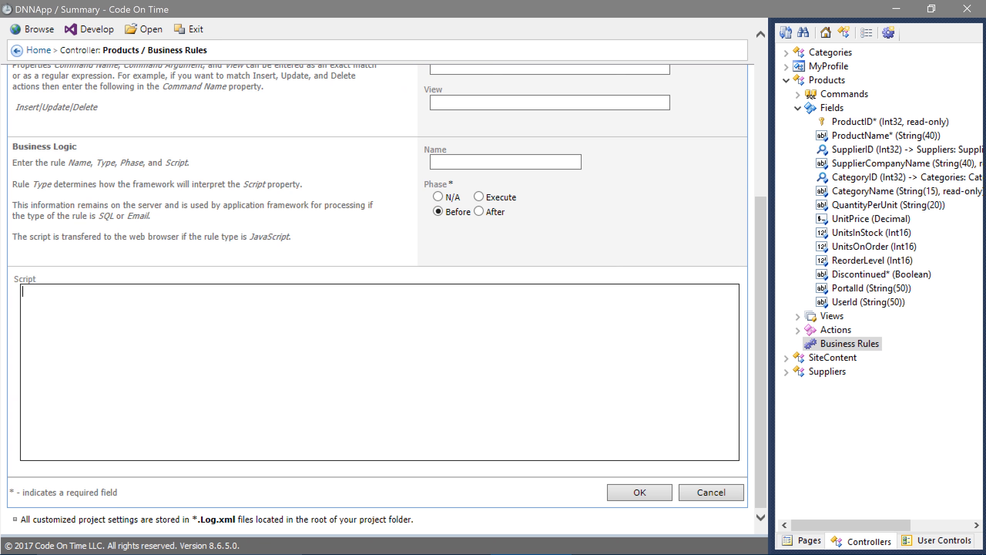
text(set @PortalId = @Profile_Portal_PortalId)
key(Return)
text(set )
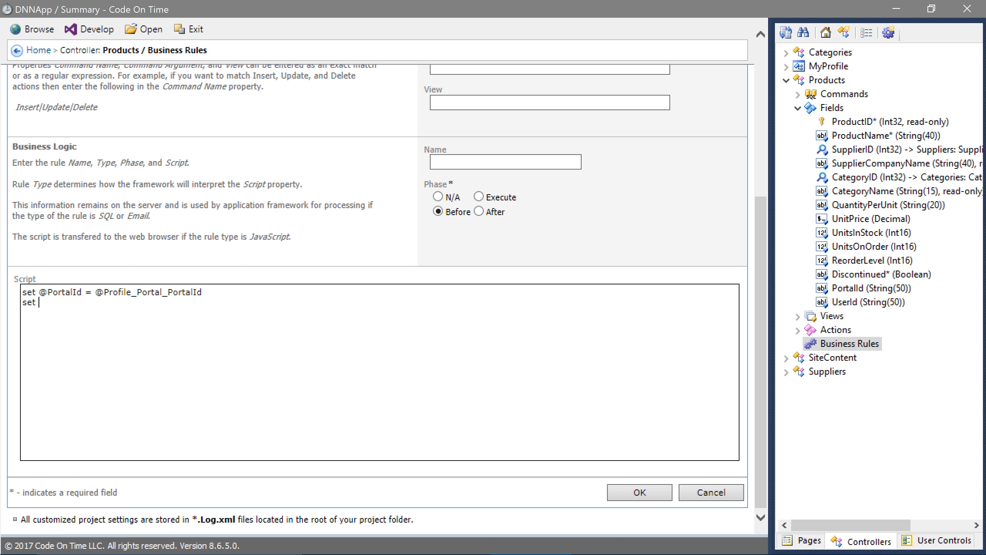
text(@UserId = @Profile_User_UserId)
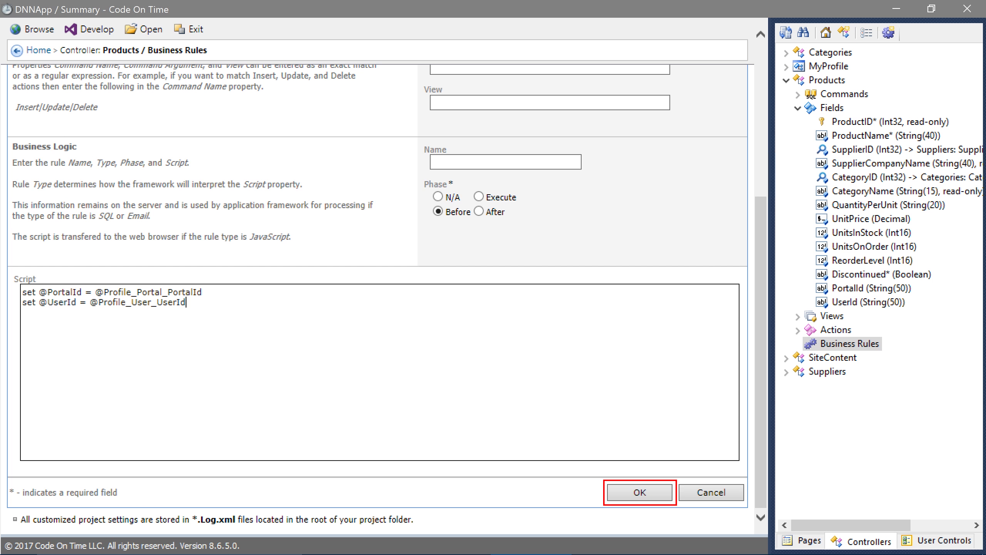
click(639, 492)
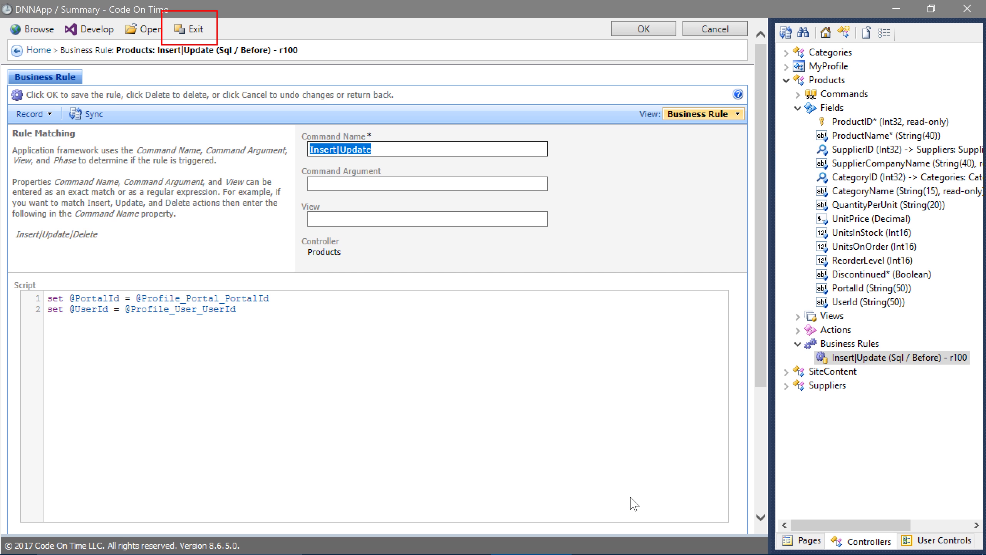
Exit the designer, generate DNNApp, and publish it to the production slot of the cotdnnapp Azure App Service
click(193, 28)
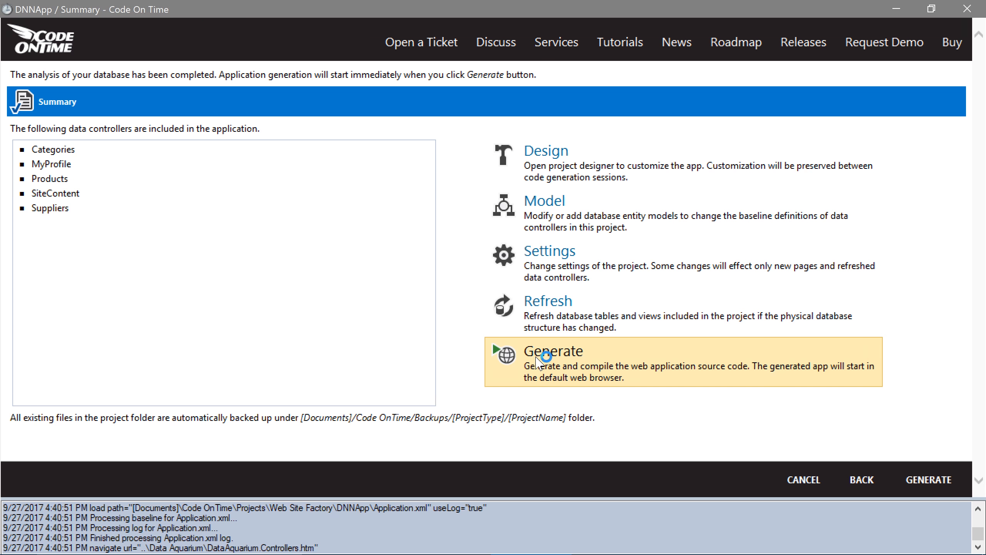
click(504, 356)
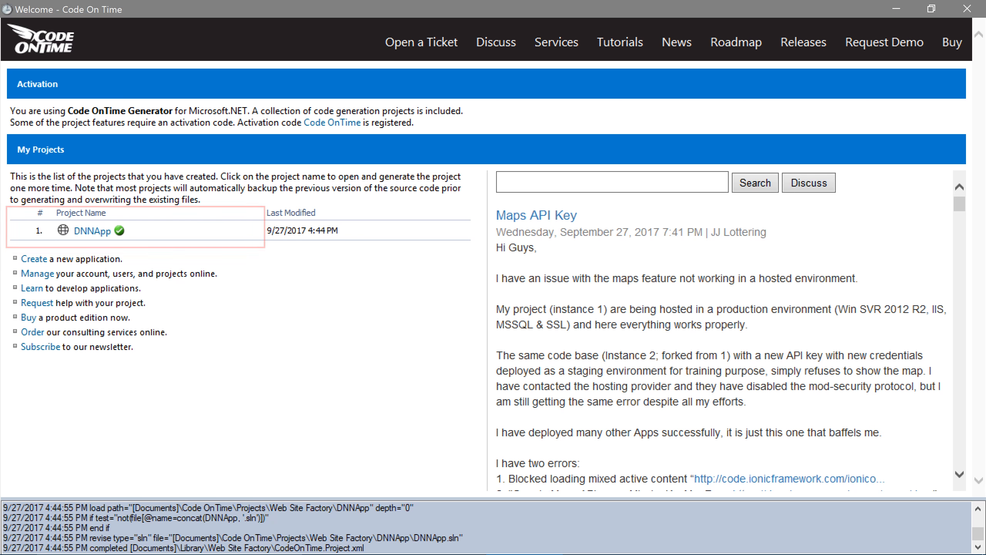
click(227, 233)
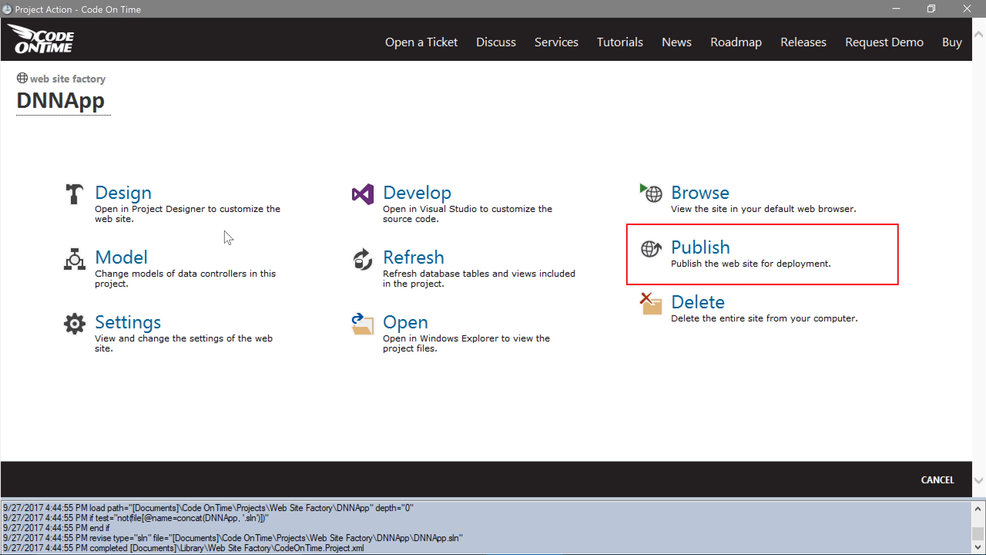
click(660, 261)
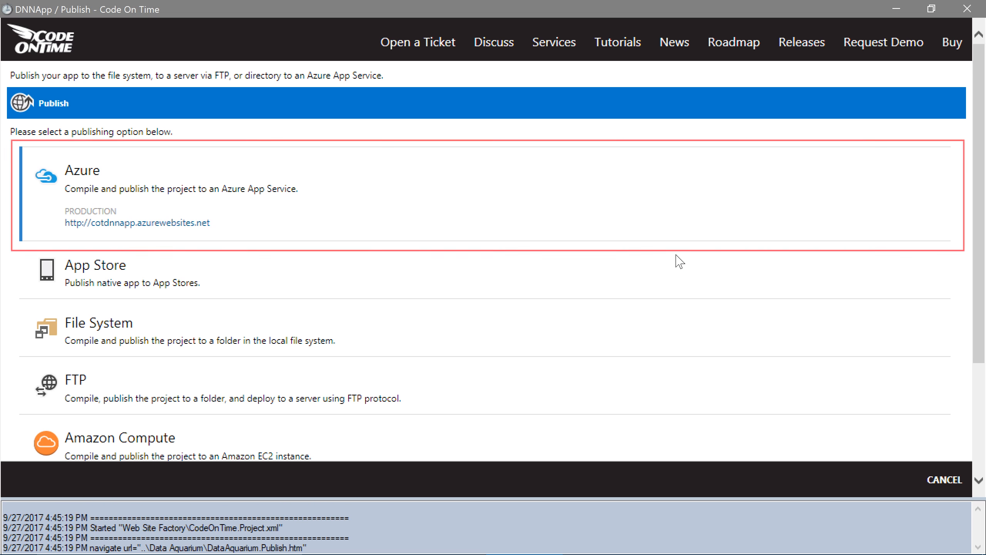
click(634, 200)
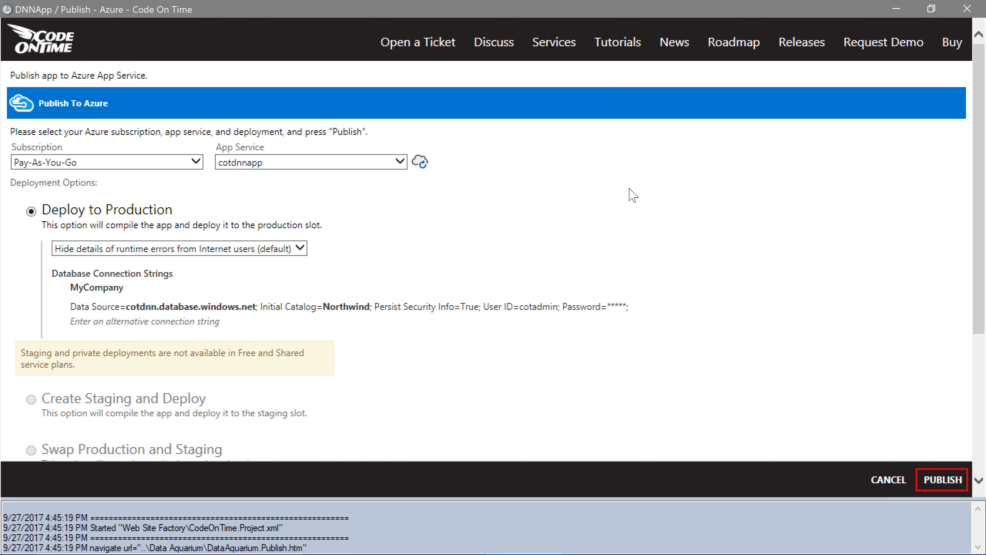
click(936, 480)
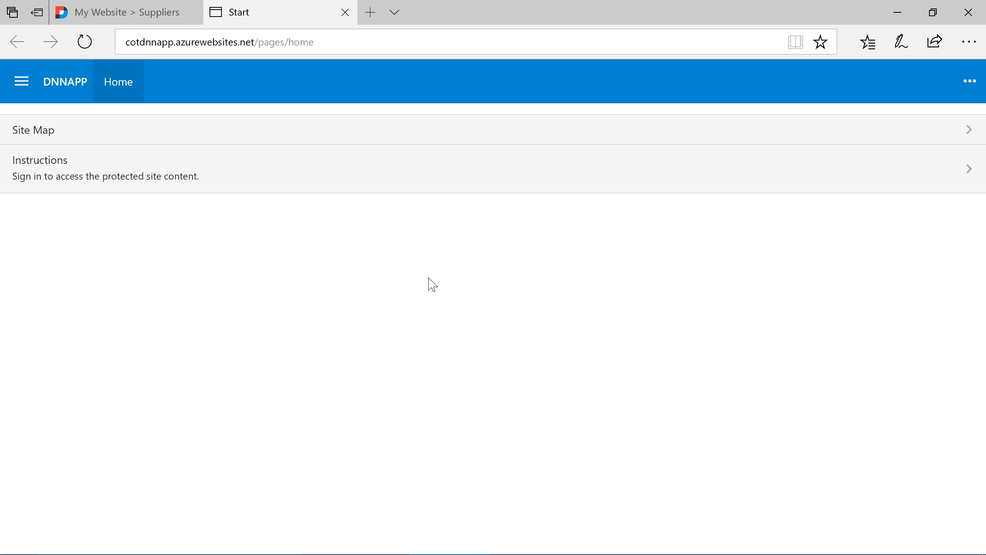
Log in to the published app in the browser with the administrative account's user name and password, with Remember me next time enabled
click(364, 189)
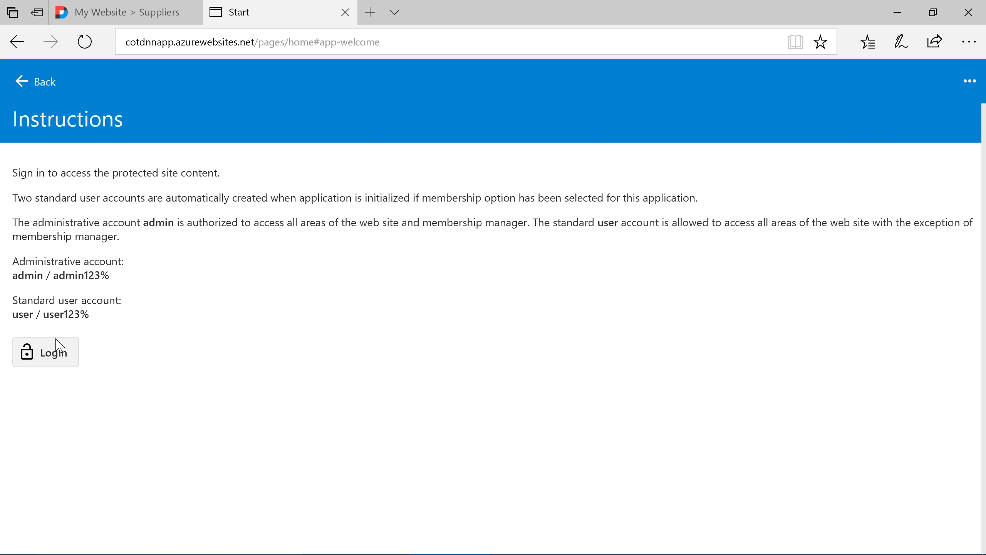
click(71, 350)
text(admin)
key(Tab)
text(admin123%)
key(Tab)
key(space)
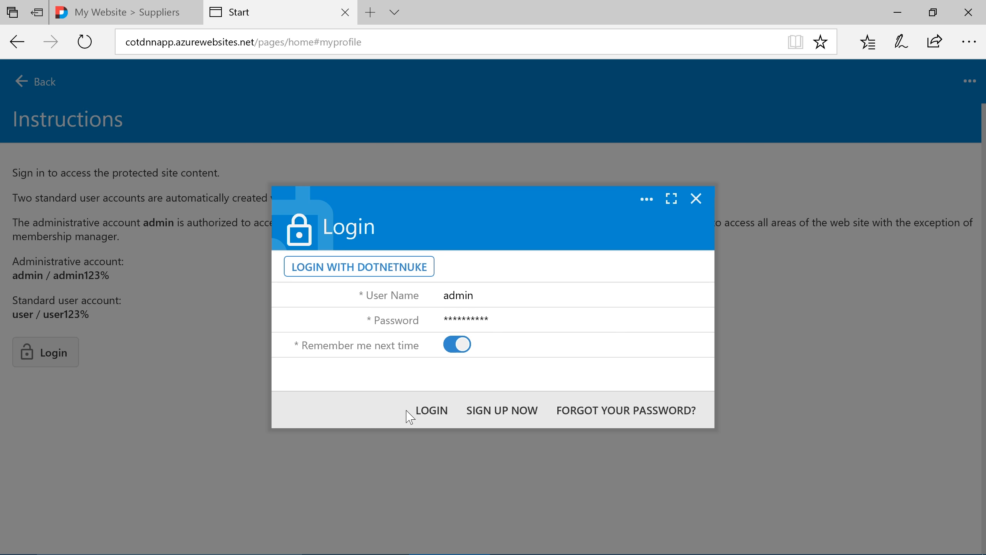
click(415, 417)
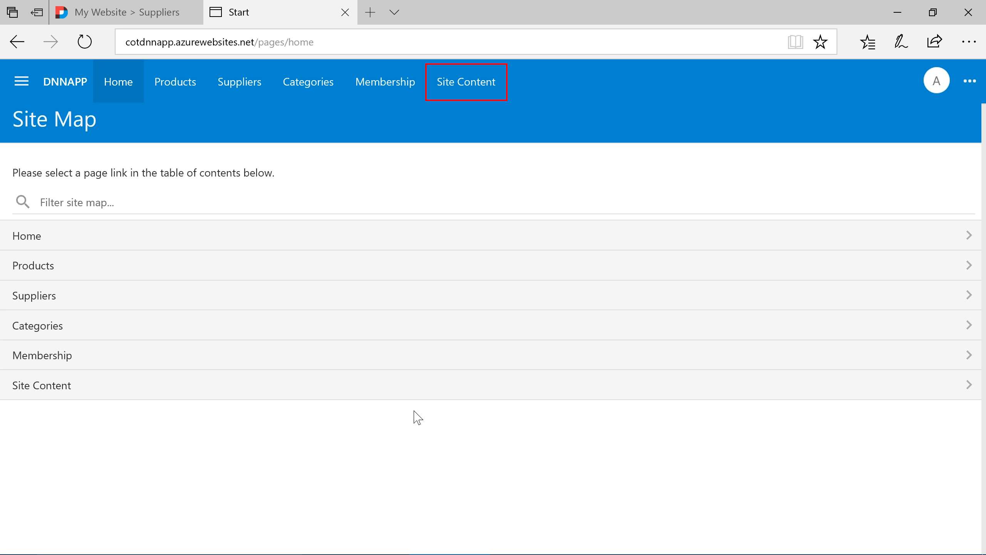
In the dnn authentication registration under Site Content, set Tokens to "Portal:PortalId User:UserId" and save
click(452, 83)
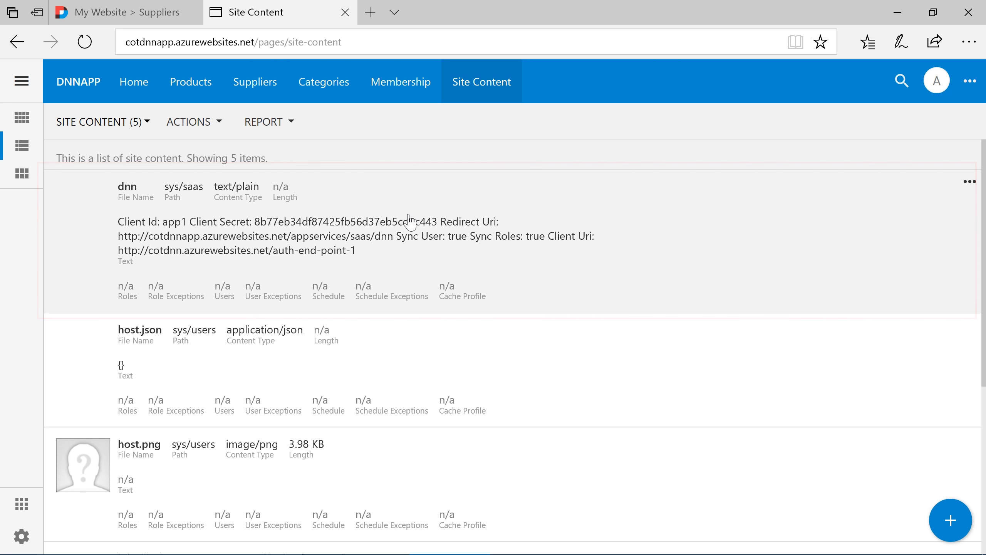
double_click(411, 232)
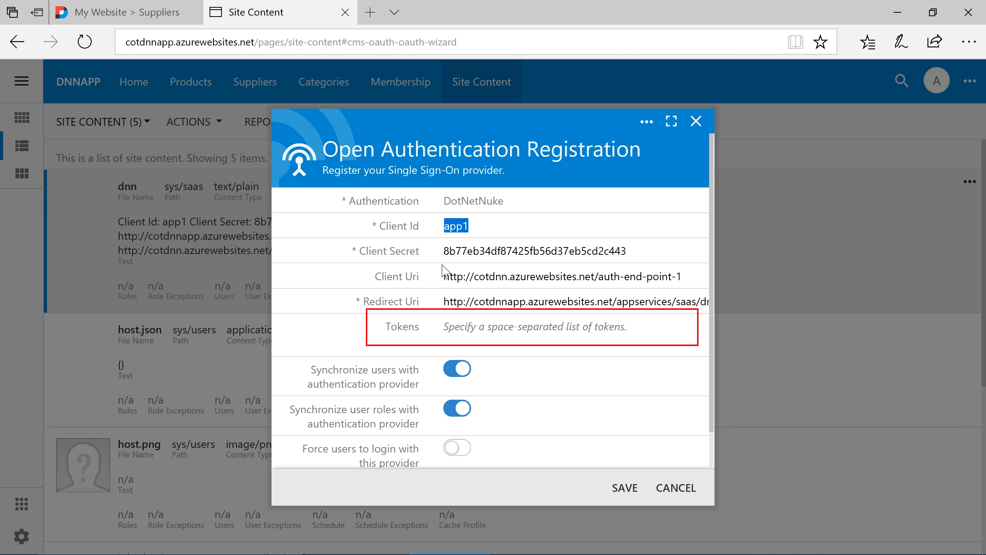
click(463, 331)
text(Portal:P)
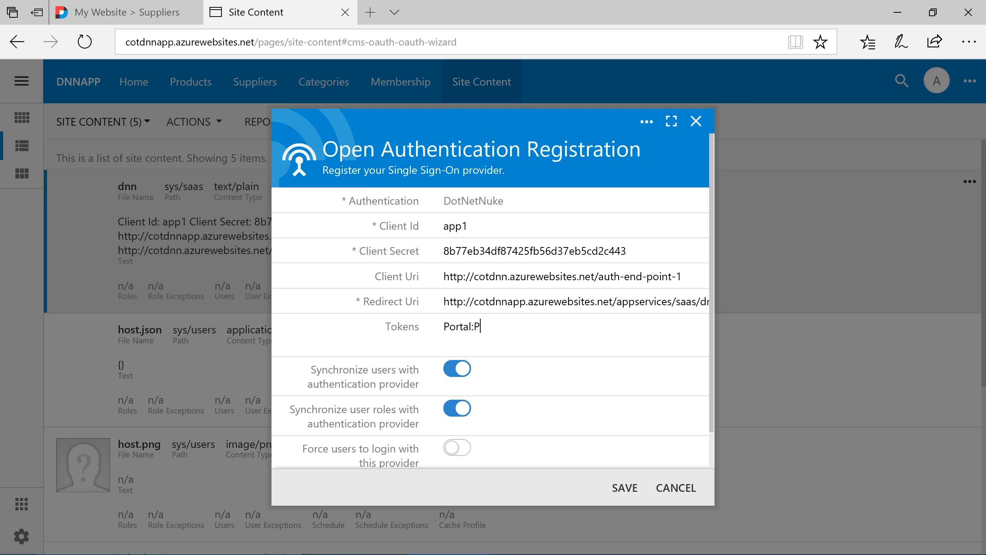
text(ortalId User:UserId)
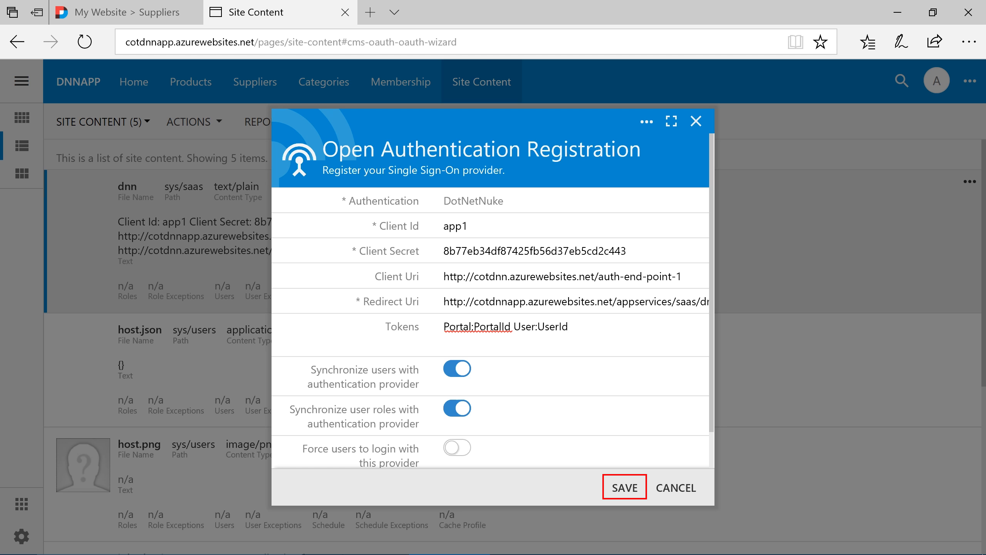
click(625, 494)
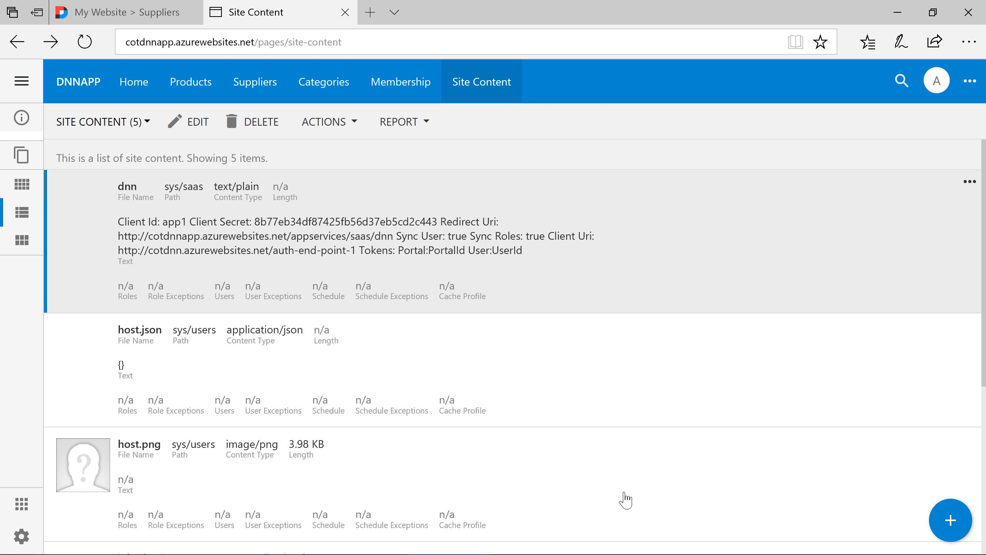
Open the DotNetNuke page cotdnn.azurewebsites.net/auth-end-point-1 in a new browser tab
key(ctrl+t)
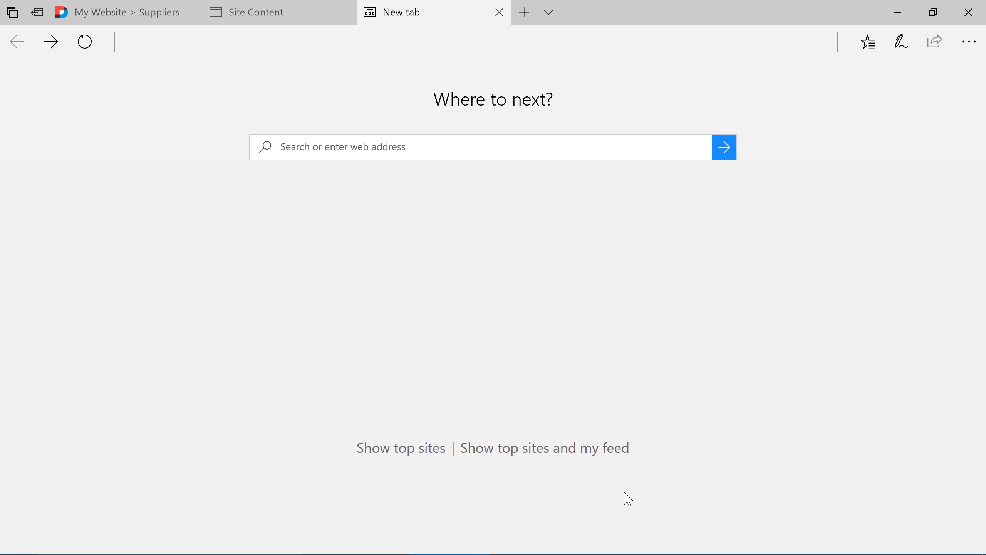
text(cotdnn.azurewebsites)
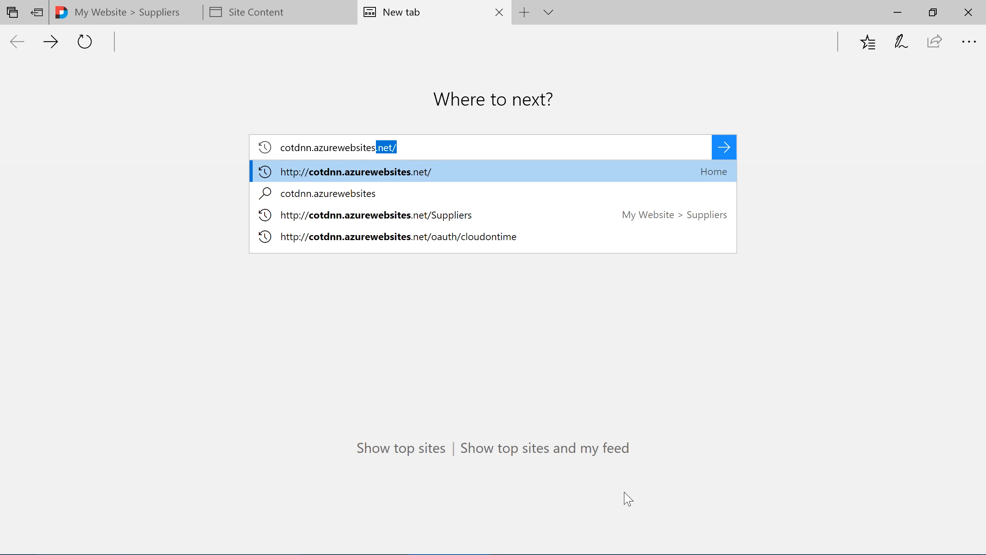
text(.net/auth-end-point)
key(Return)
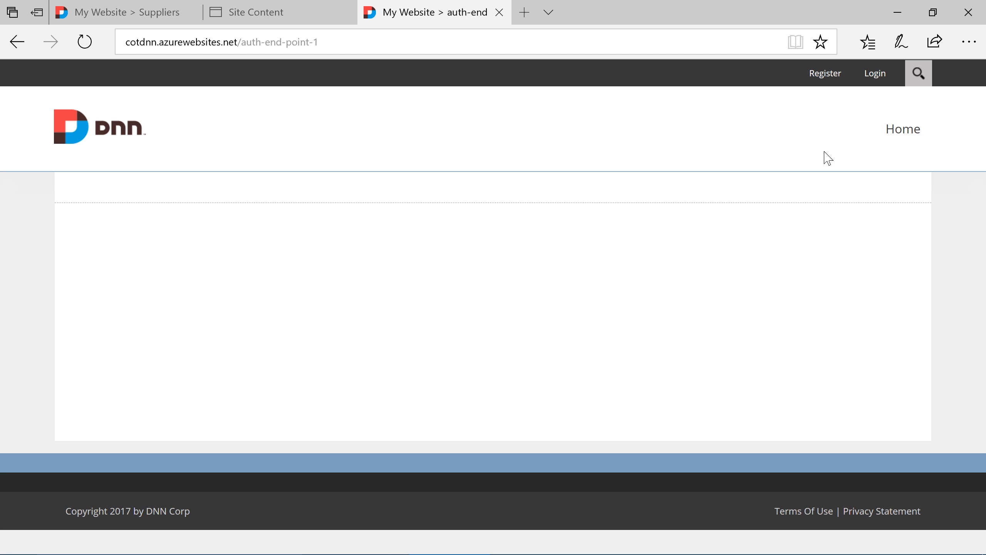
Log in to the DotNetNuke site as the host account, entering its password
click(864, 81)
text(host)
key(Tab)
text(•••••••••)
key(Return)
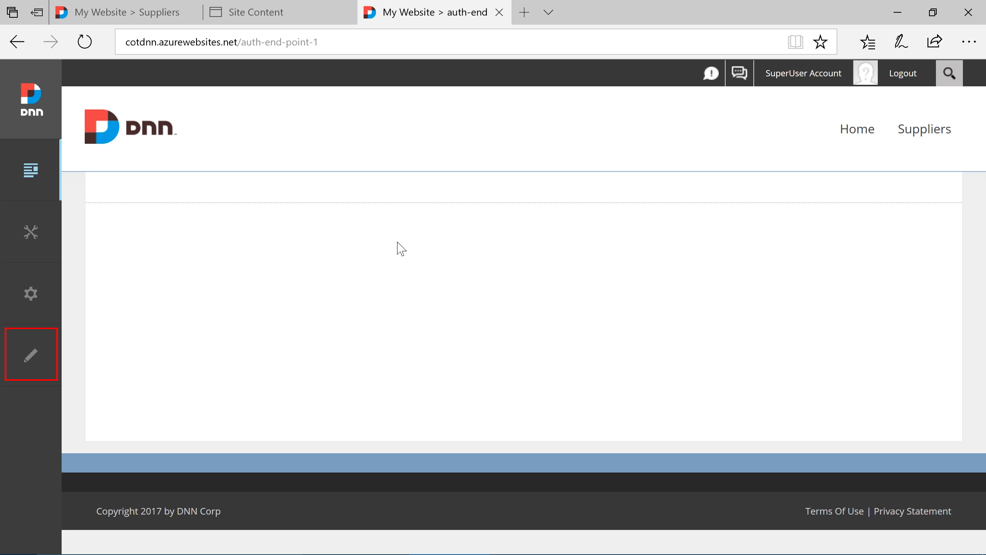
Put the auth-end-point-1 page in edit mode and open the Configuration settings of its Cloud On Time Connector module
click(30, 356)
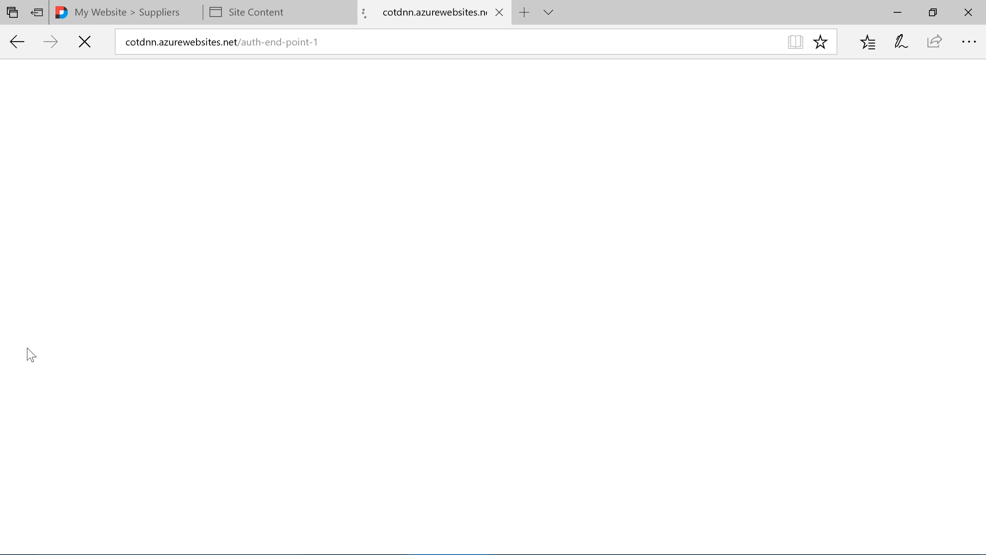
mouse_move(345, 268)
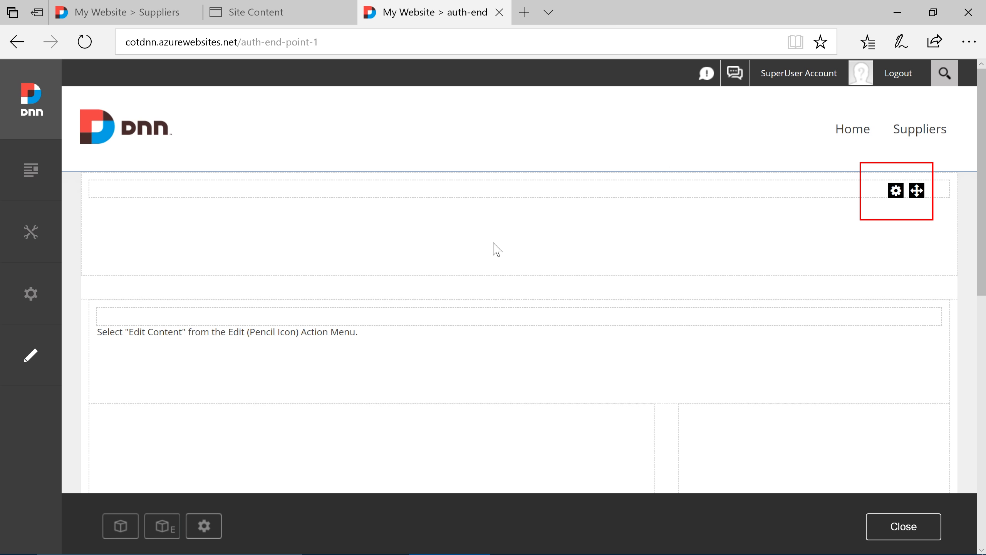
mouse_move(895, 194)
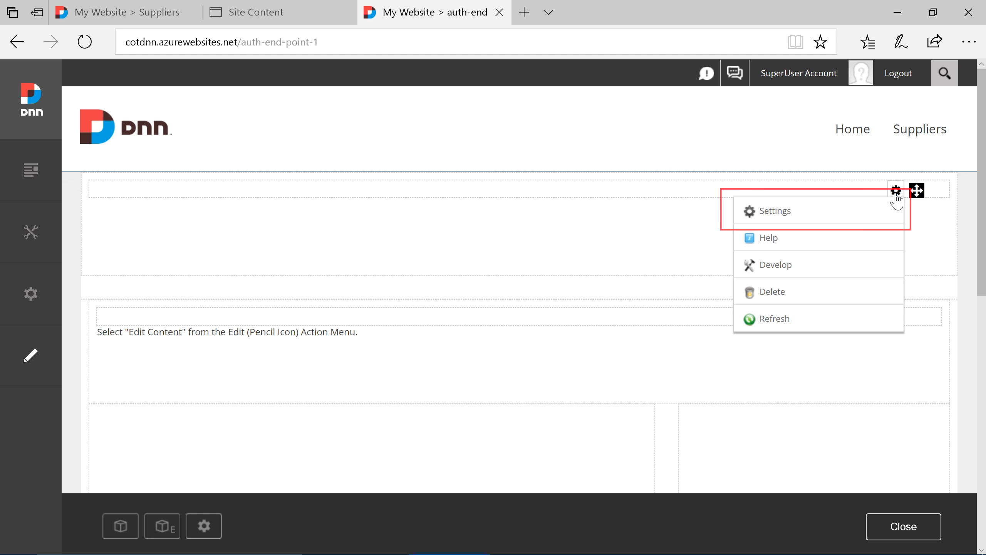
click(889, 211)
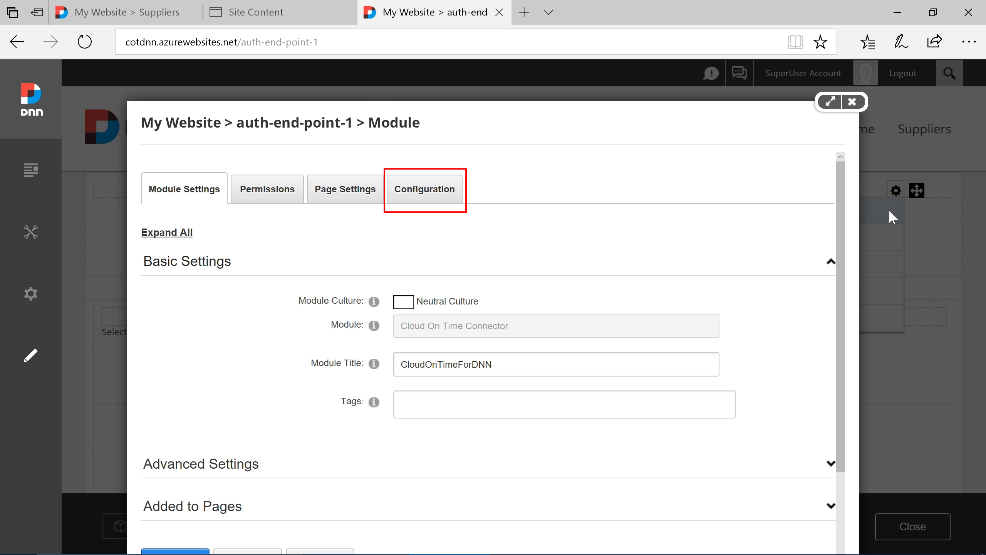
click(426, 206)
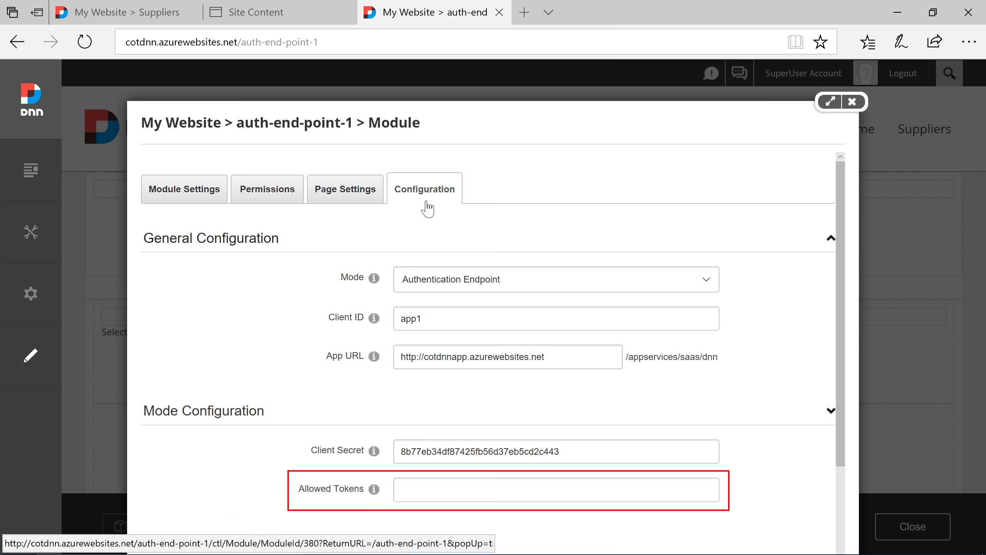
Set the module's Allowed Tokens to "Portal:PortalId User:UserId" and update the module
click(529, 489)
text(Po)
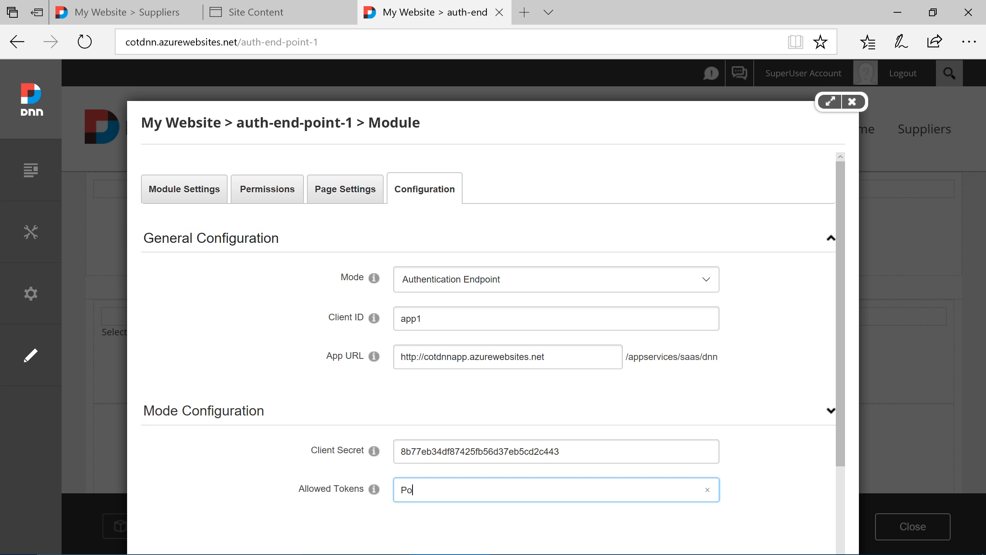
text(rtal:PortalId User:UserId)
scroll(493, 349, down, 3)
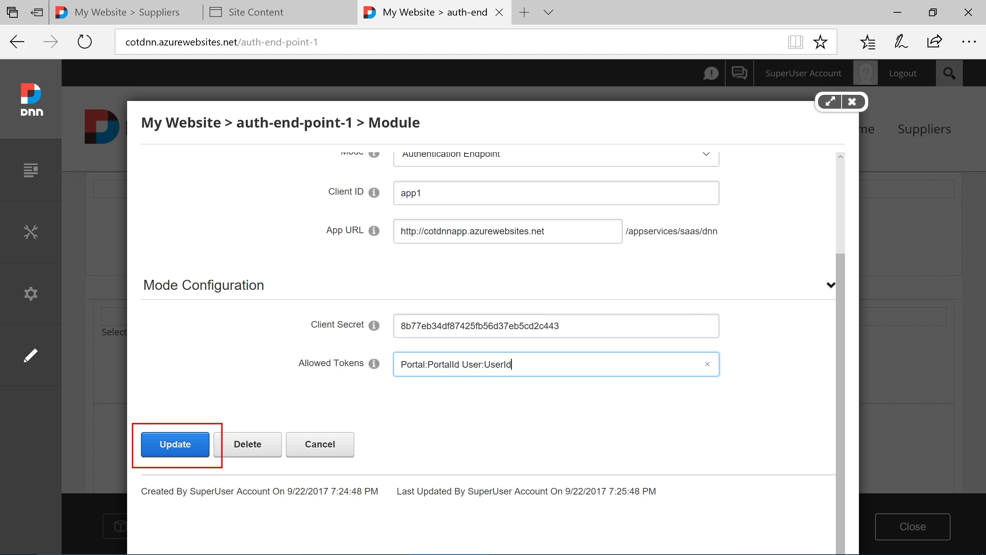
click(175, 447)
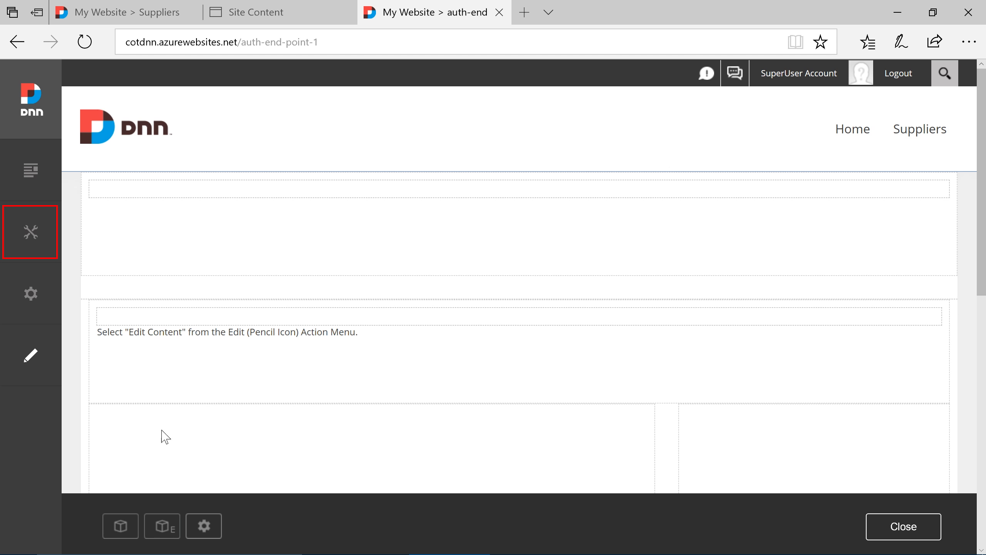
Create and save a new DotNetNuke role named "Inventory Manager" in the Global Roles group
mouse_move(36, 243)
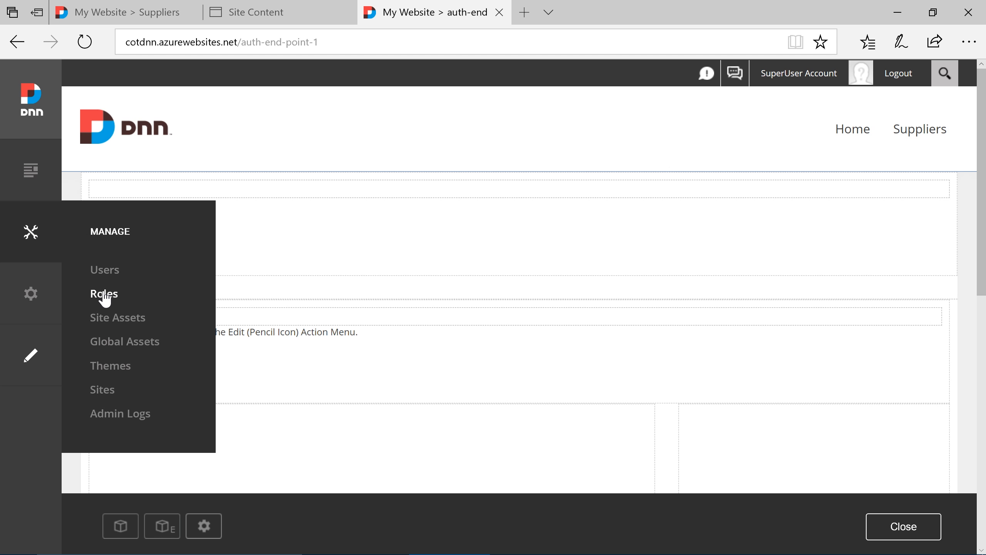
click(103, 292)
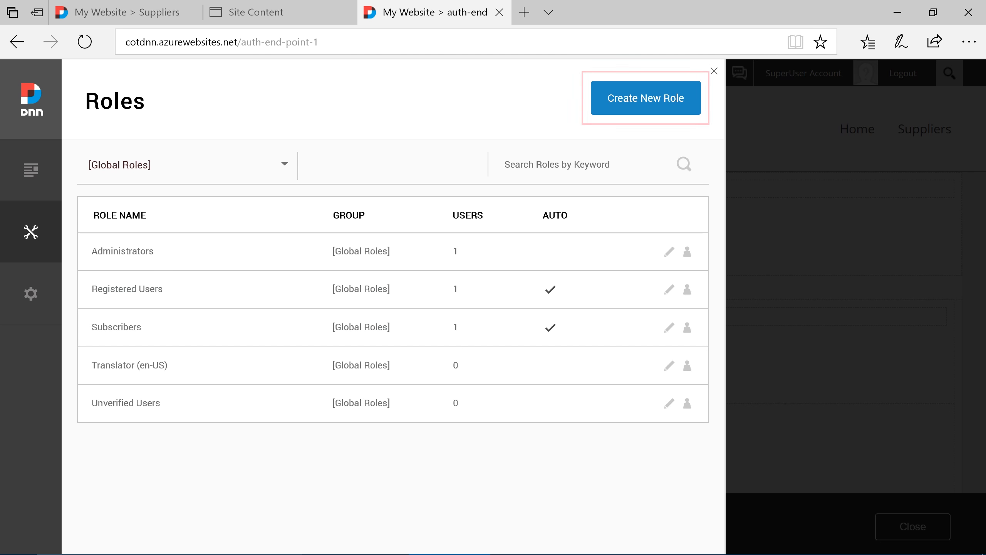
click(632, 106)
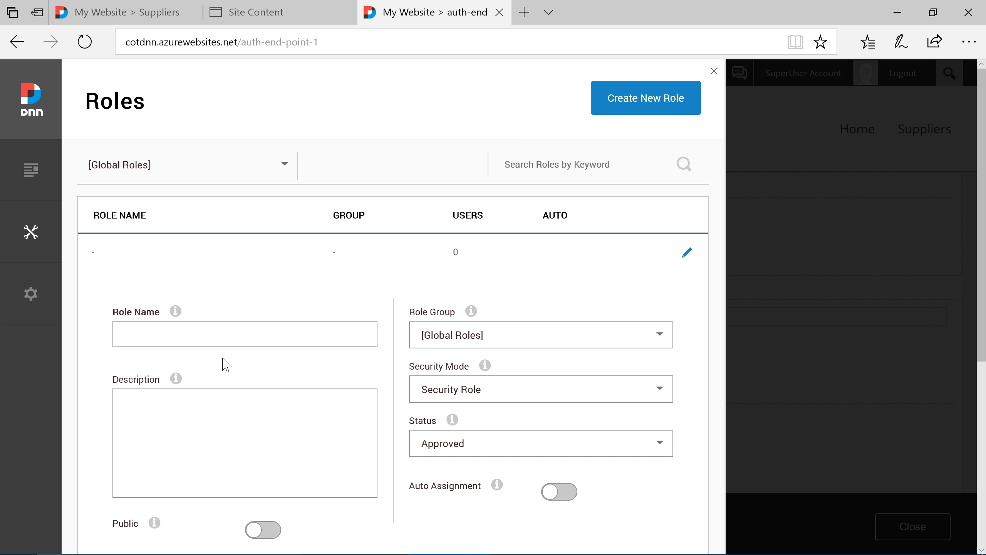
click(225, 336)
text(Inventory Manager)
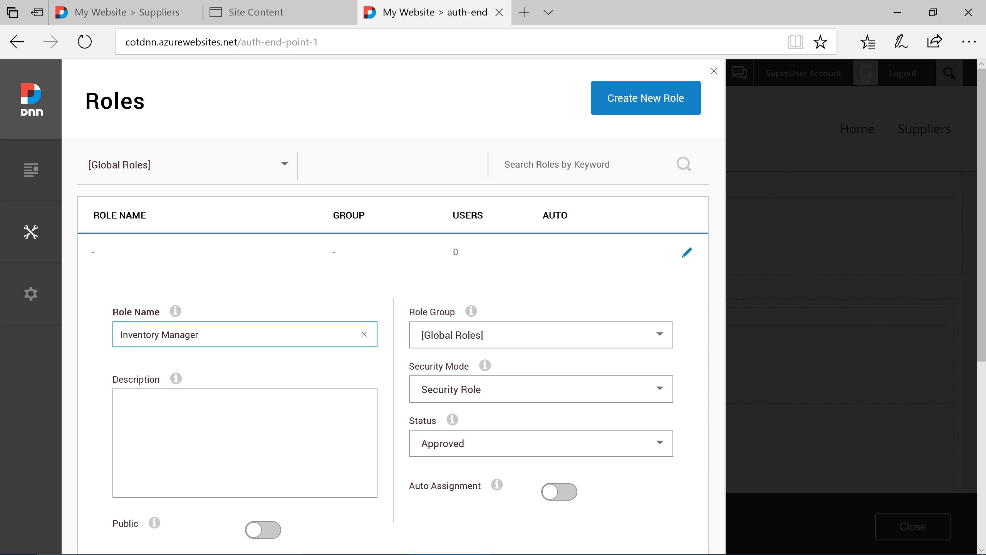
scroll(237, 348, down, 5)
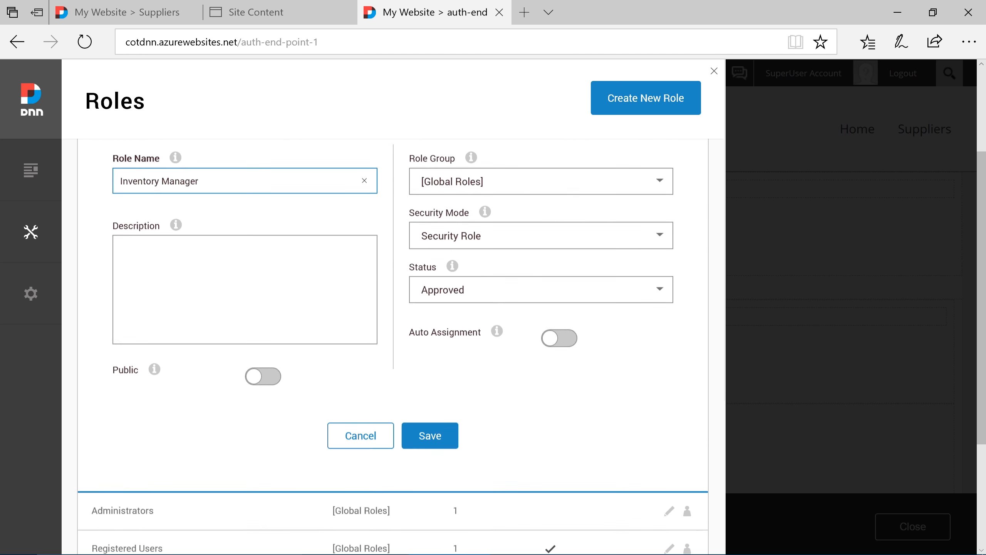
click(430, 369)
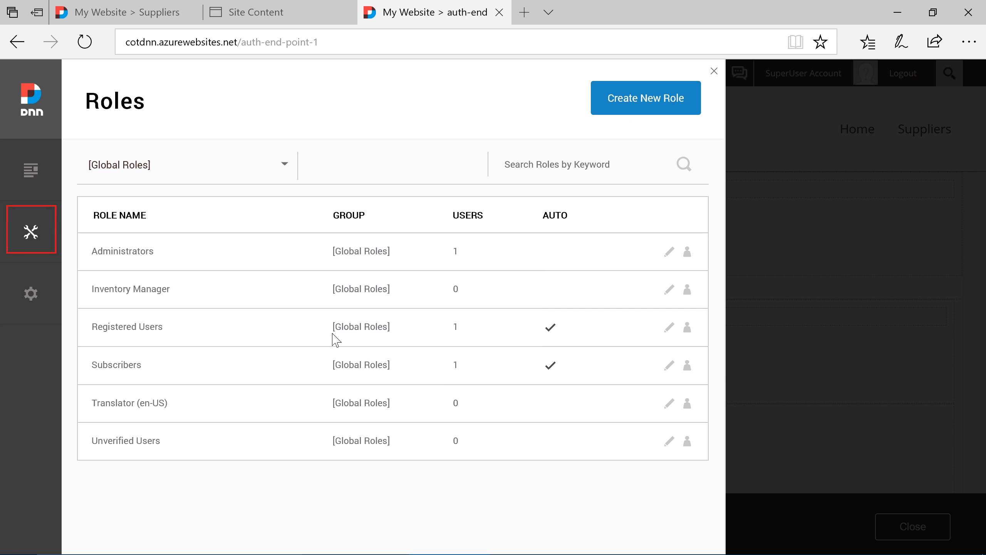
Start adding a DotNetNuke user, filling in the first name, last name, user name and email address
mouse_move(31, 235)
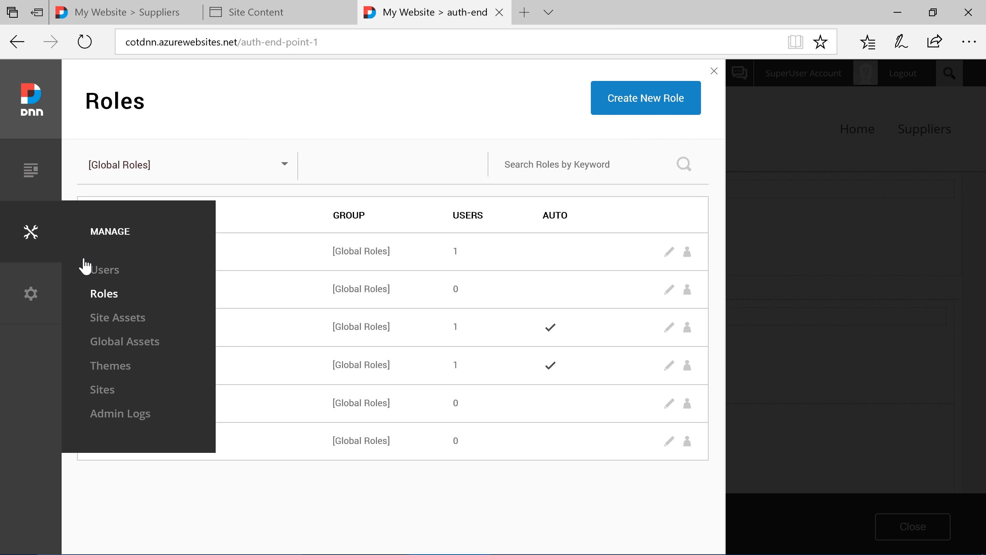
click(101, 272)
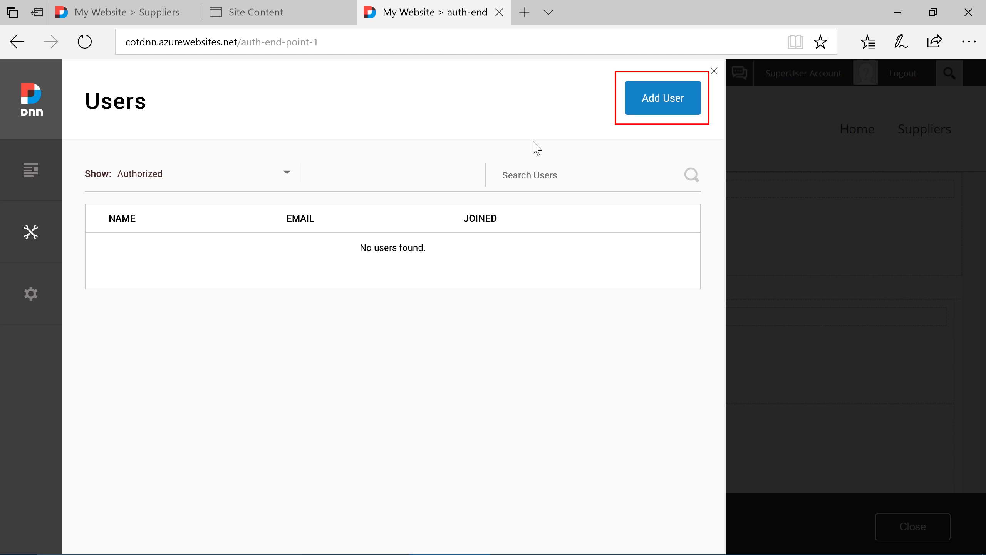
click(655, 106)
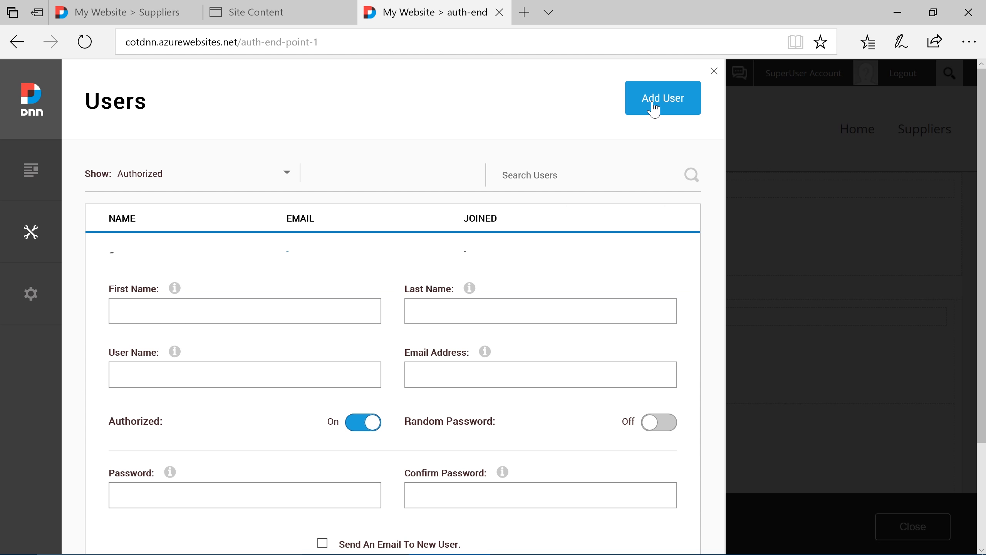
click(372, 312)
text(John)
key(Tab)
text(Doe)
key(Tab)
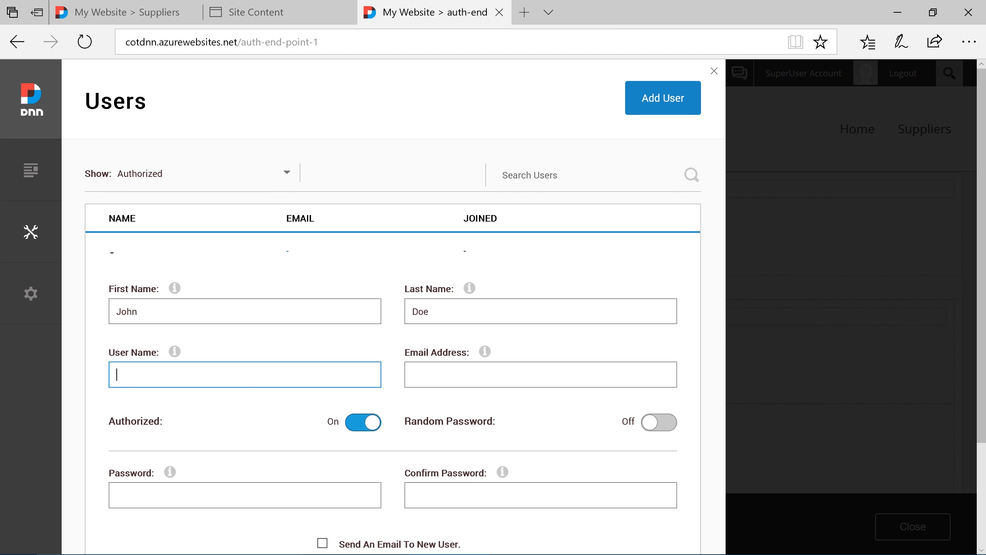
text(johndoe)
key(Tab)
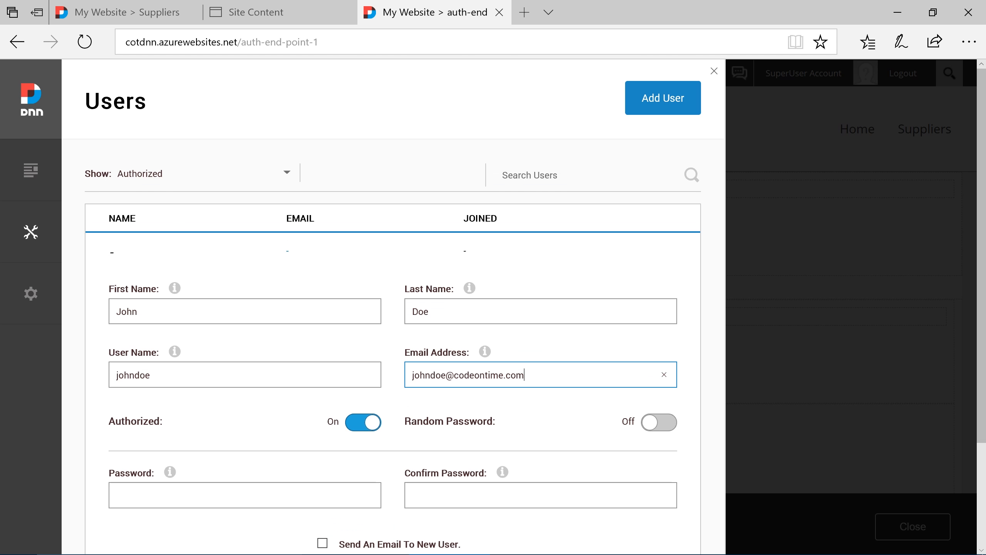
Enter and confirm the new user's password and save the account
key(Tab)
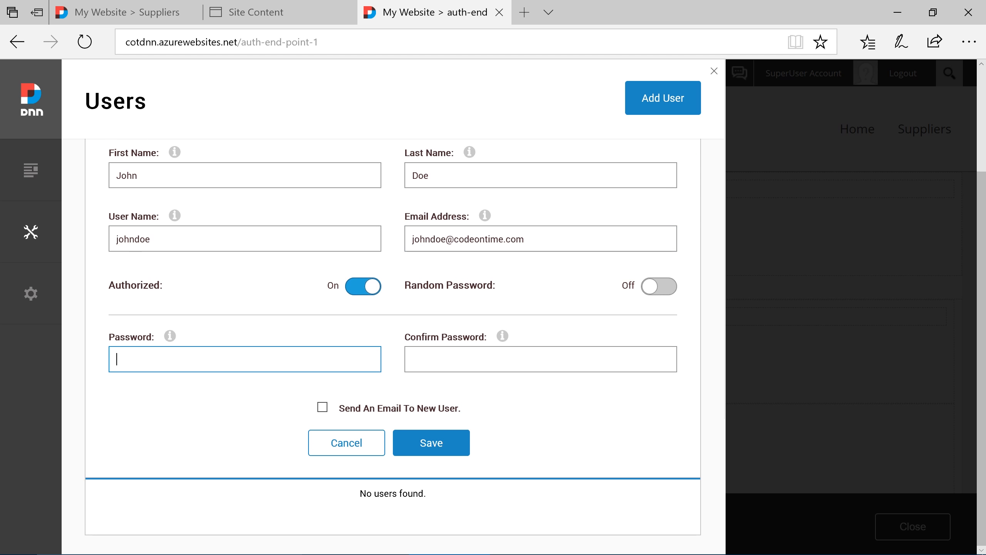
text(*********)
key(Tab)
text(****)
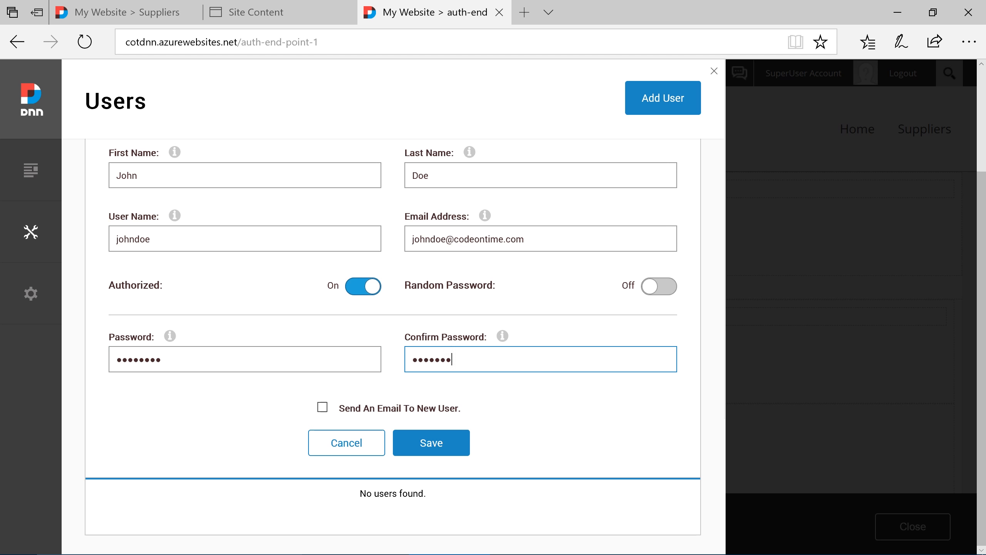
text(****)
click(423, 446)
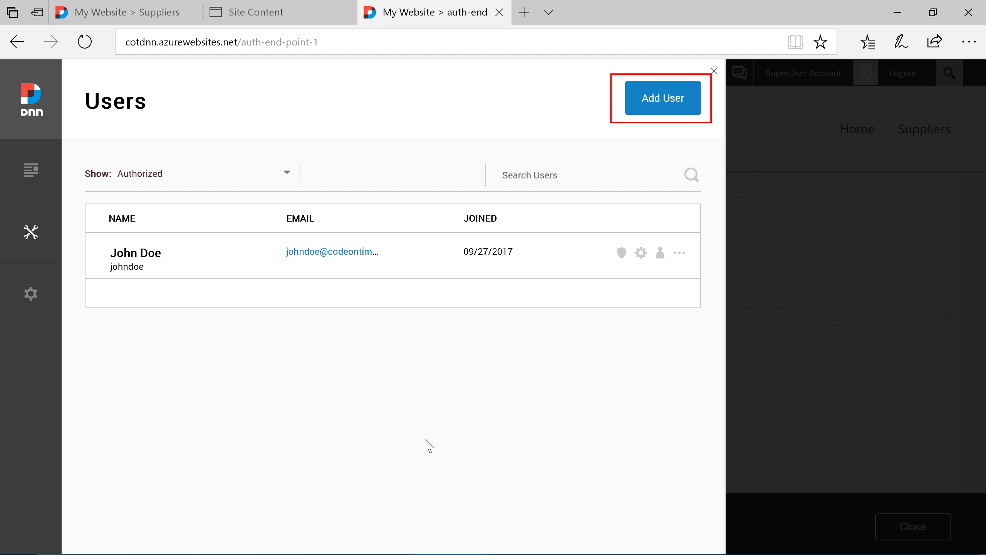
Start adding a second user, filling in the first name, last name, user name and email address
click(648, 110)
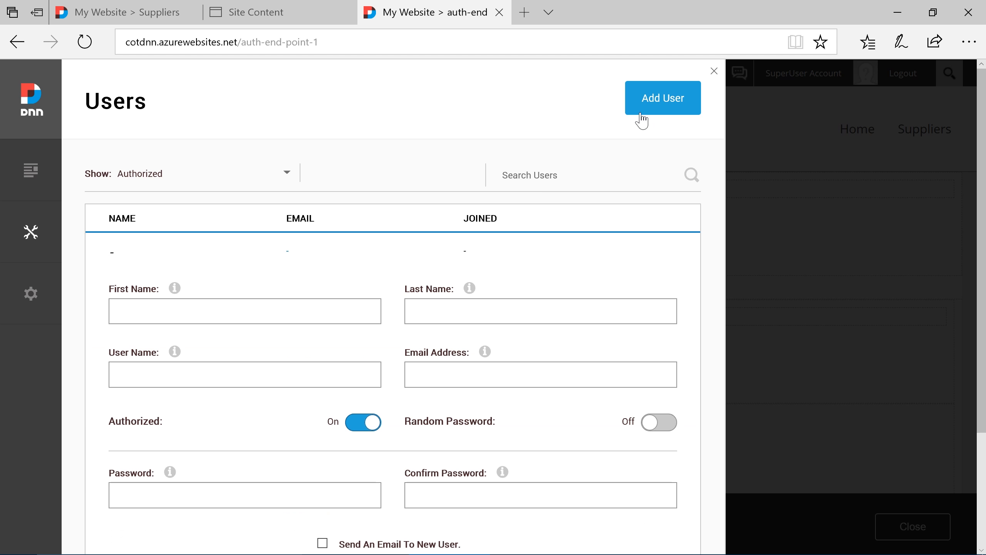
click(344, 312)
text(Jane)
key(Tab)
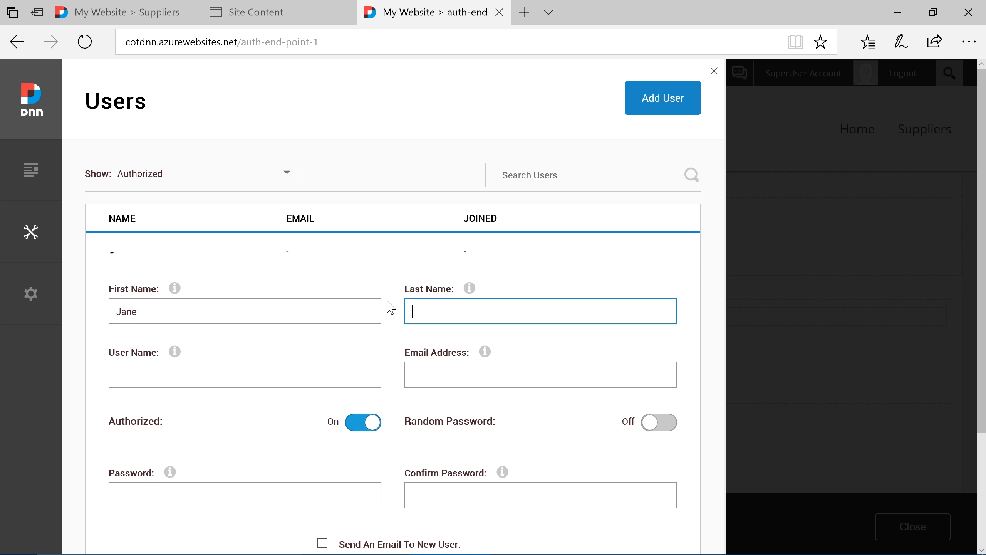
text(Doe)
key(Tab)
text(janedoe)
key(Tab)
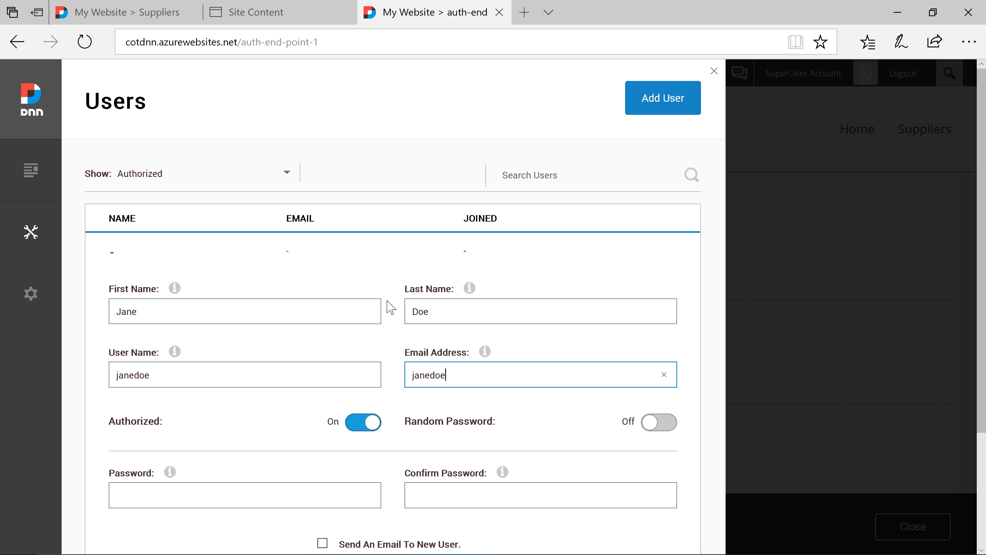
Enter and confirm the second user's password and save that account
click(357, 495)
text(password1)
key(Tab)
text(passwo)
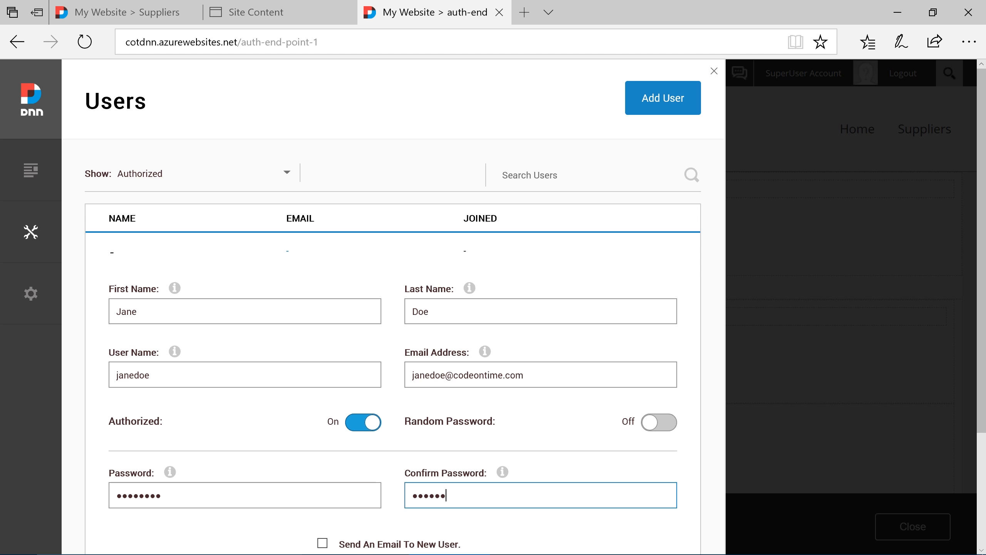
text(rd)
scroll(381, 491, down, 4)
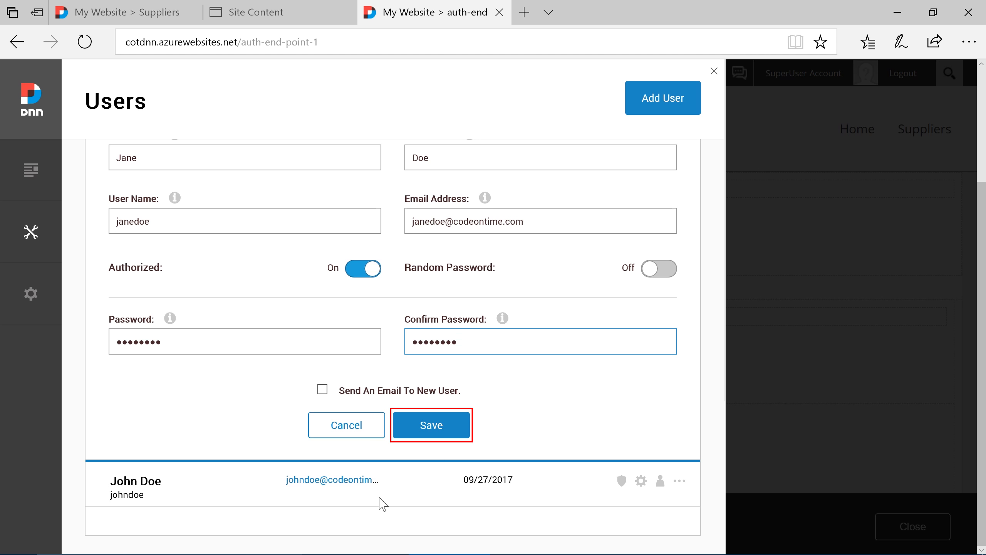
click(431, 427)
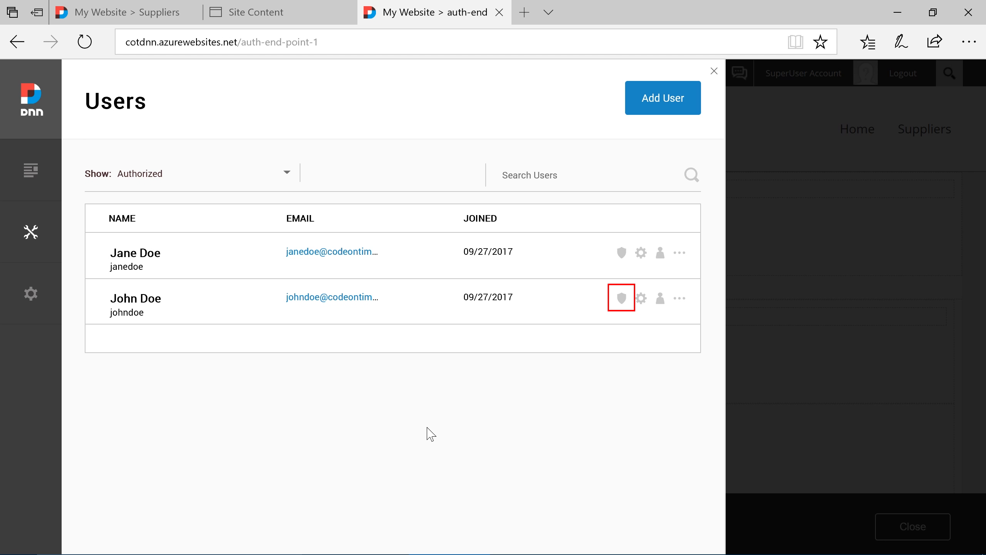
Assign the Inventory Manager role to the first user created, in the lower row of the user list
click(621, 299)
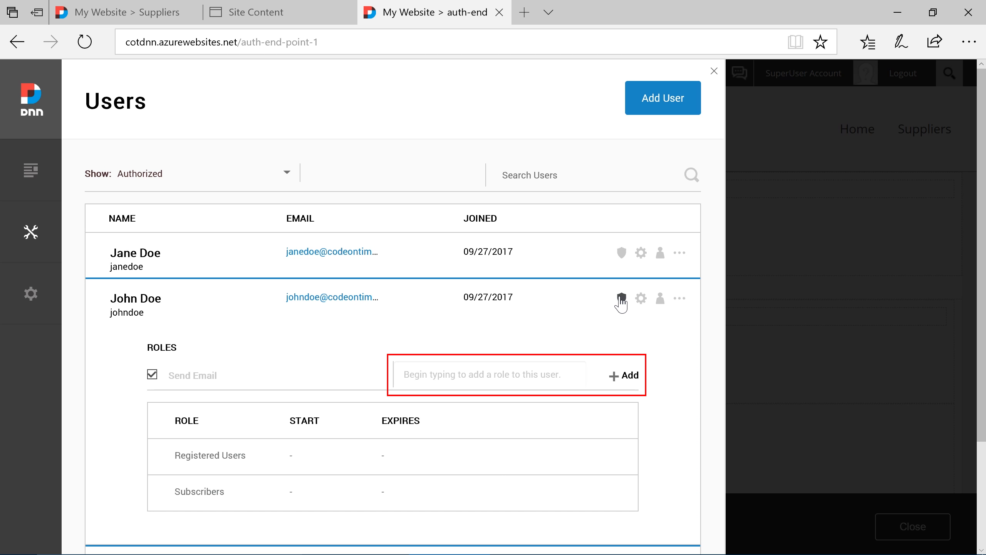
text(Inv)
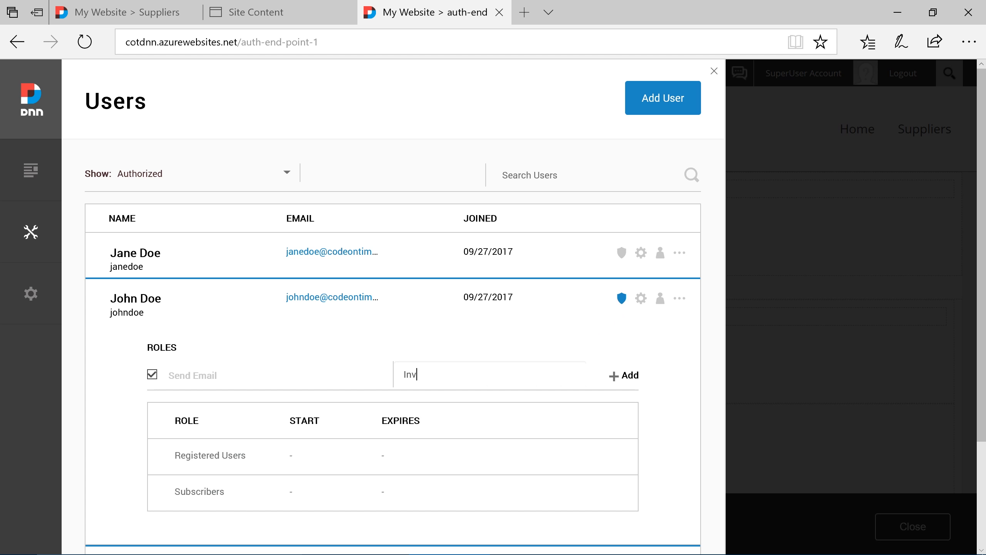
text(entory Manager)
click(546, 400)
click(622, 376)
scroll(623, 381, down, 2)
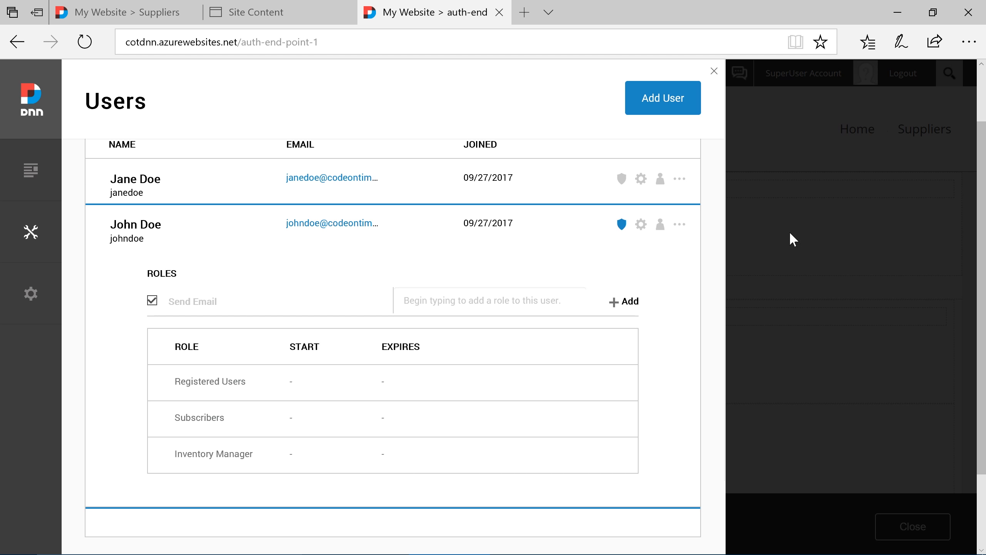
Log out of the superuser account on the DotNetNuke site and out of the admin account in DNNApp
click(890, 104)
click(903, 83)
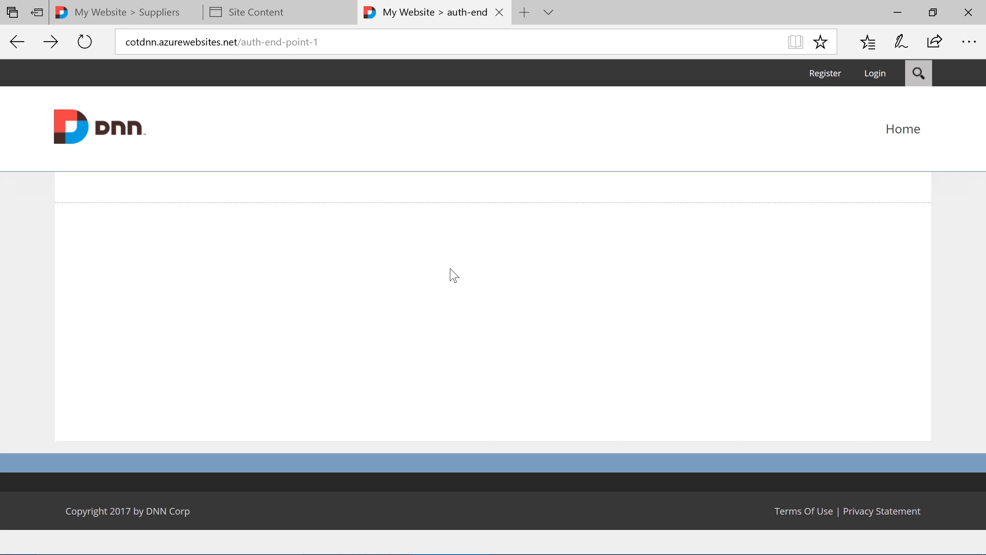
click(300, 16)
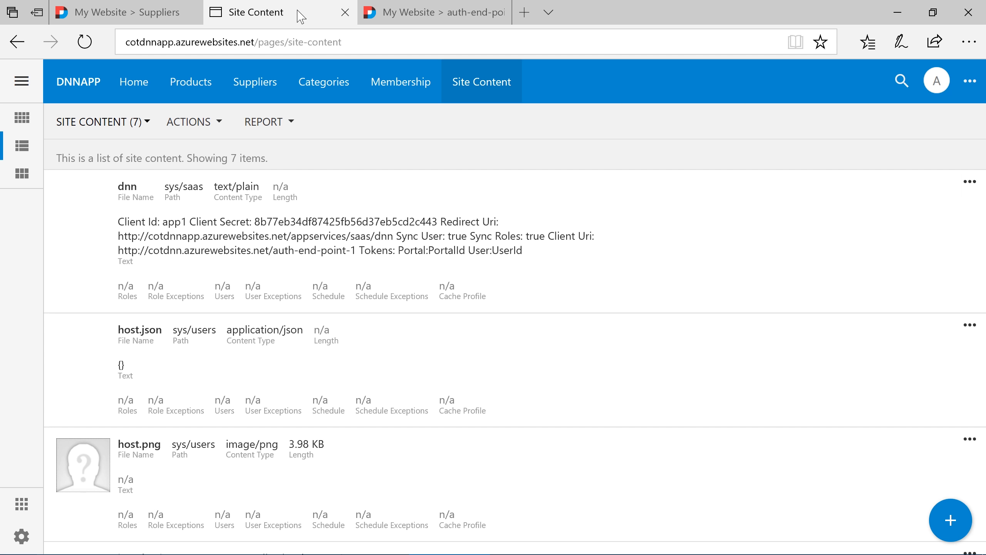
click(937, 82)
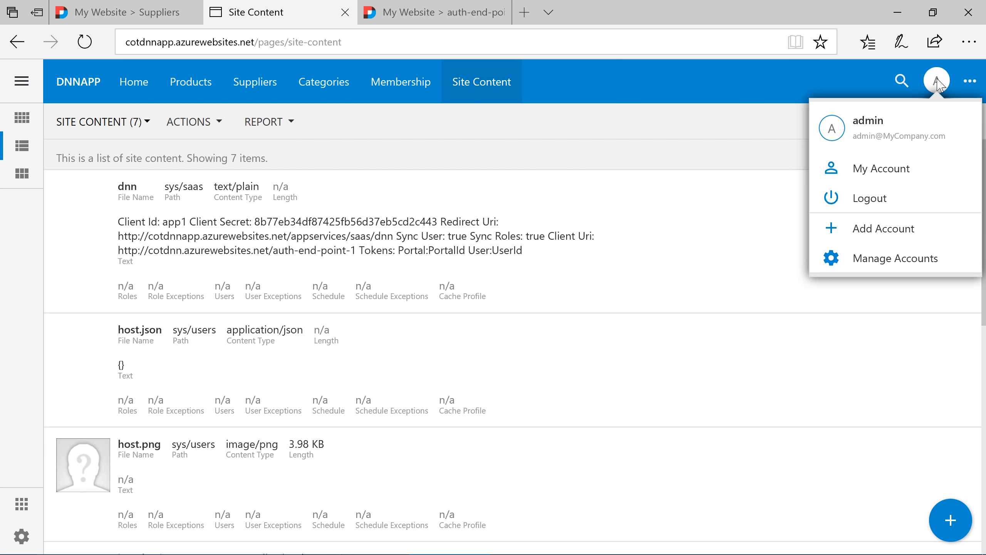
click(894, 169)
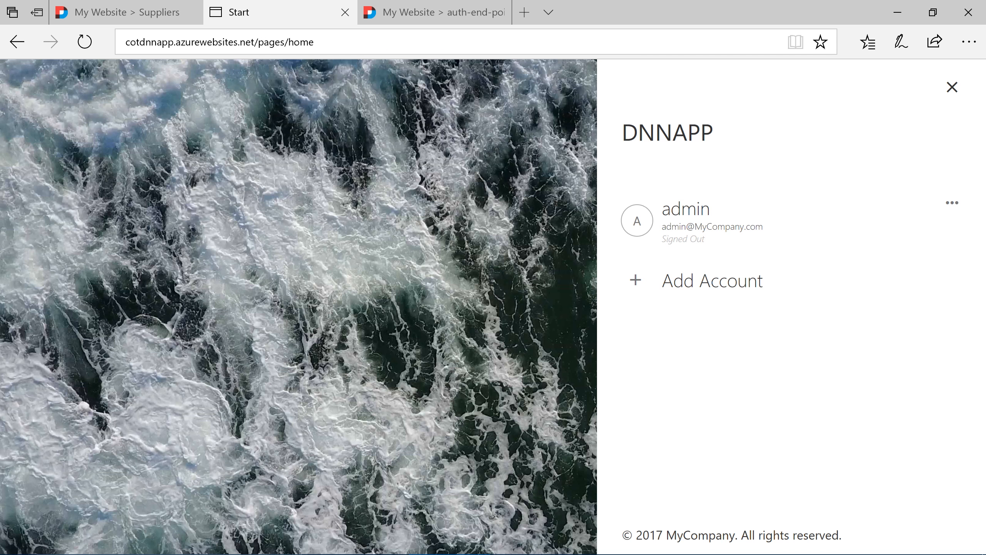
Log in to the DotNetNuke site as the second user created, entering the user name and account password
click(452, 14)
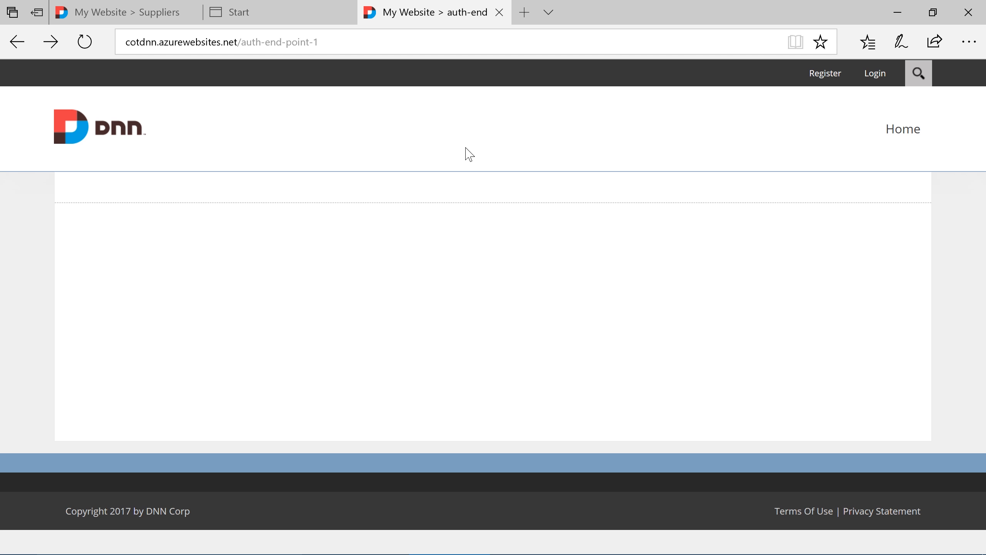
click(871, 82)
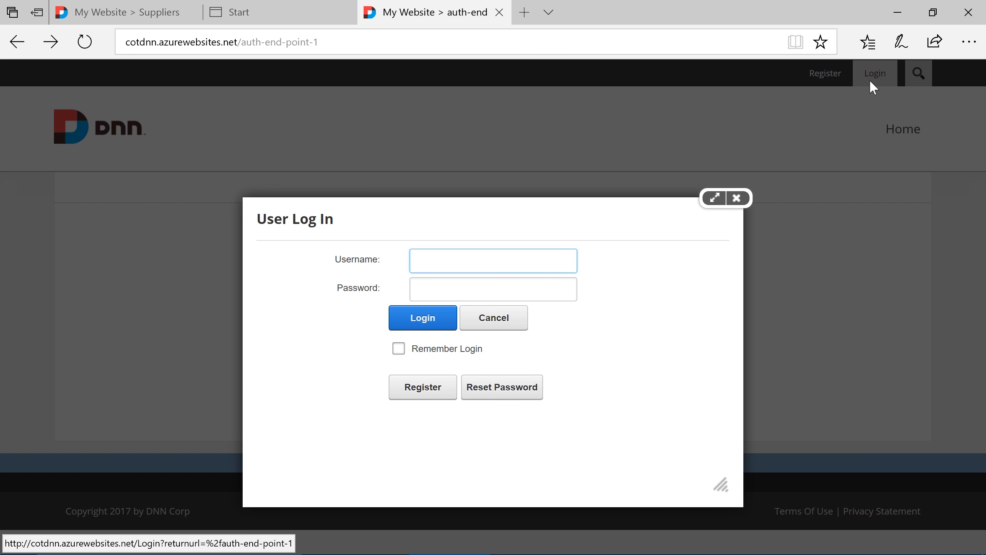
text(janedoe)
key(Tab)
text(•••••••••)
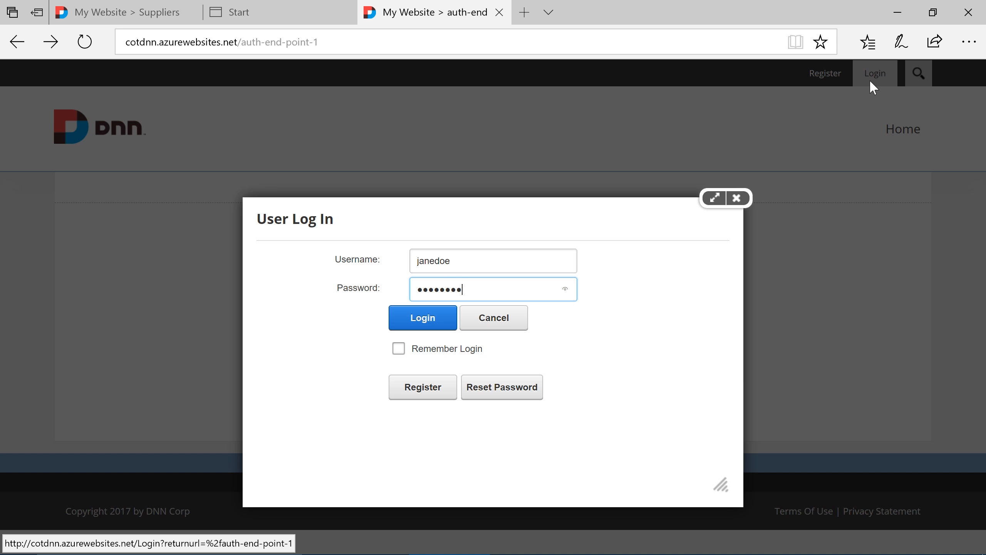
key(Return)
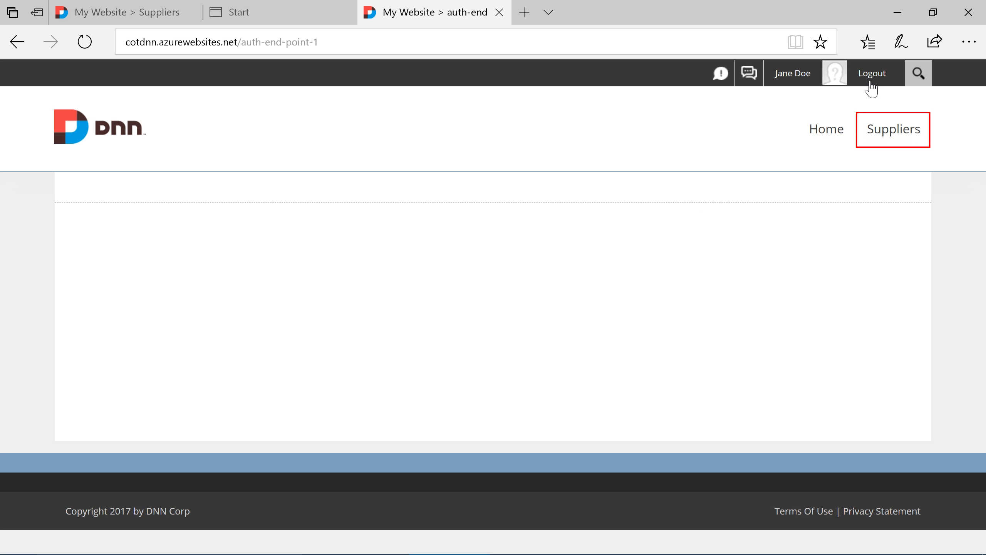
On the DotNetNuke site's Suppliers page, search for Code On Time and open that supplier's record
click(878, 132)
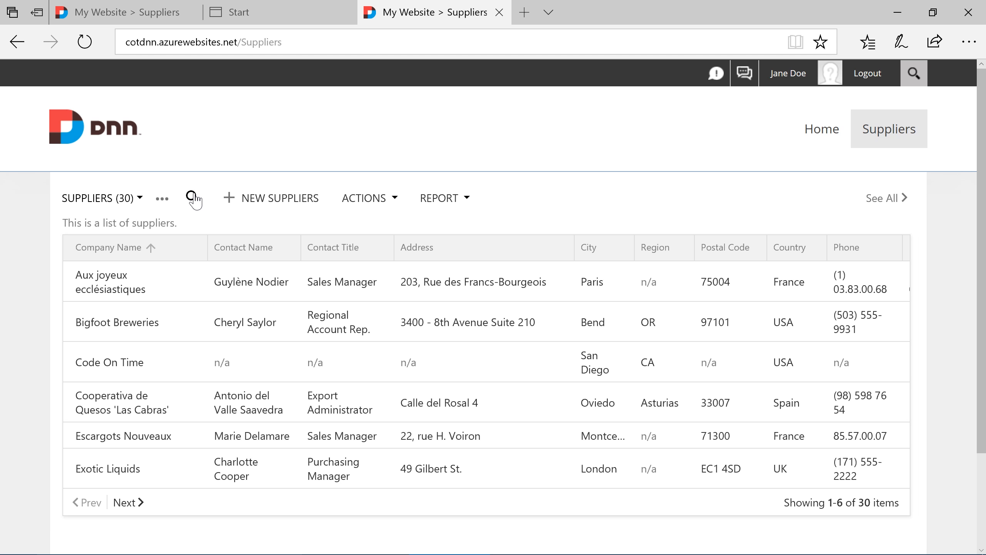
click(193, 196)
text(Code)
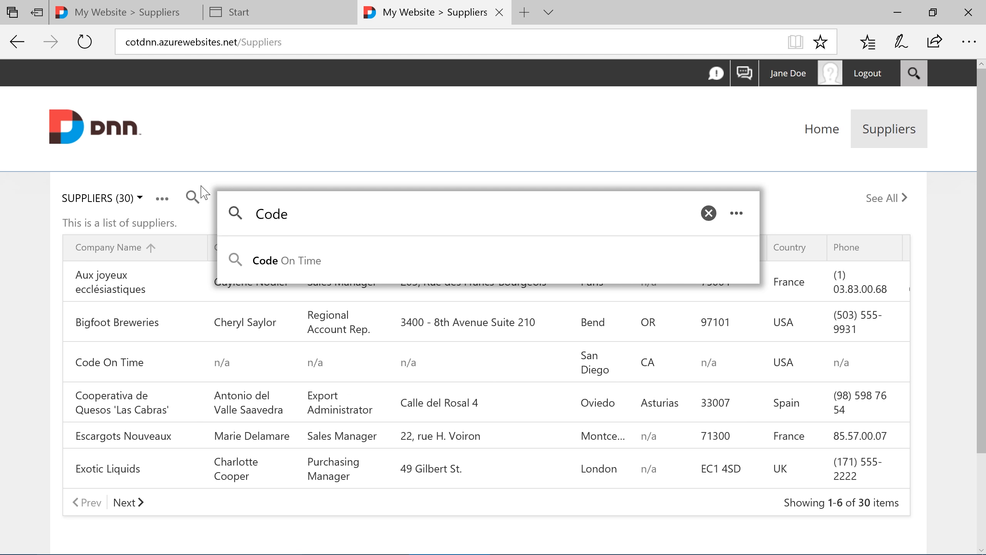
click(278, 268)
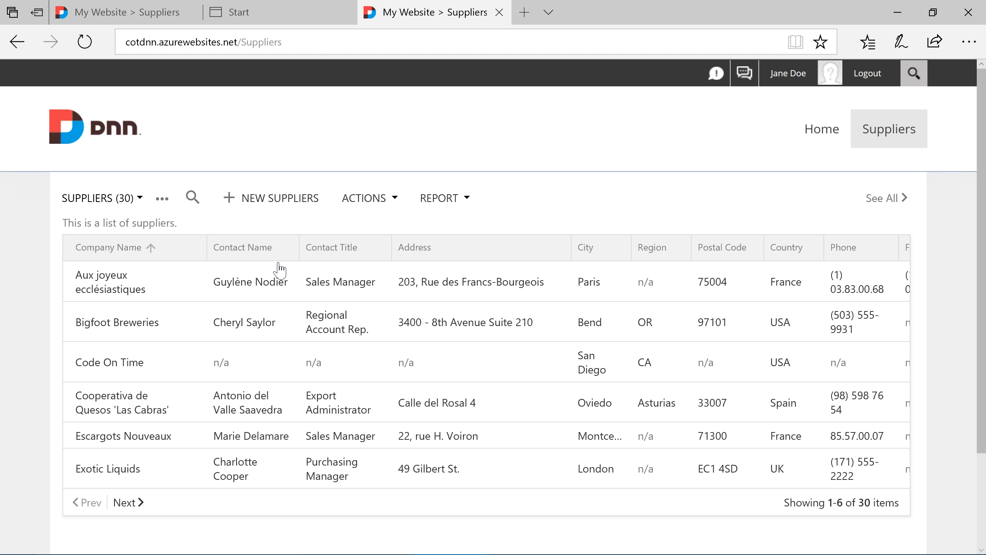
click(312, 287)
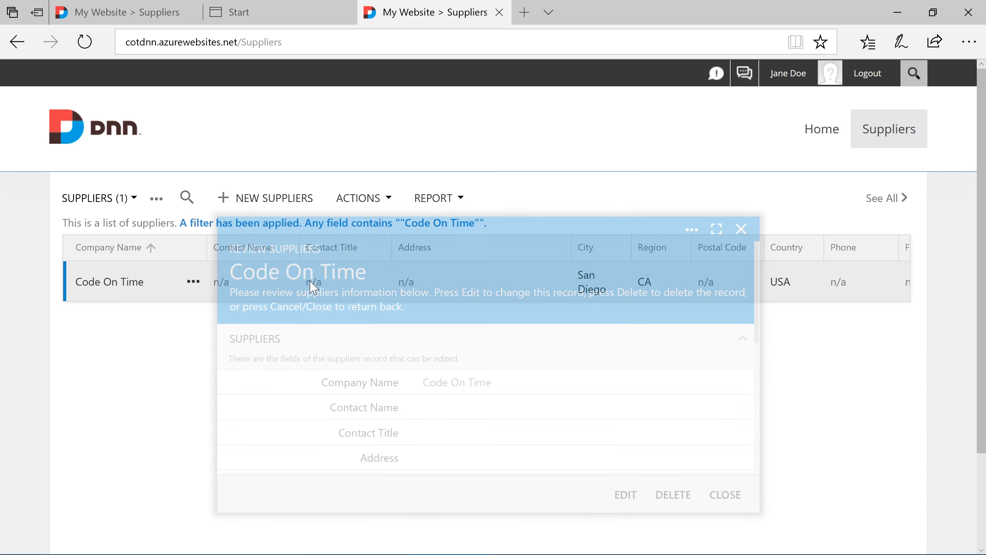
Edit Premium App Builder from the supplier's product list and try to select its Unit Price value
scroll(454, 350, down, 4)
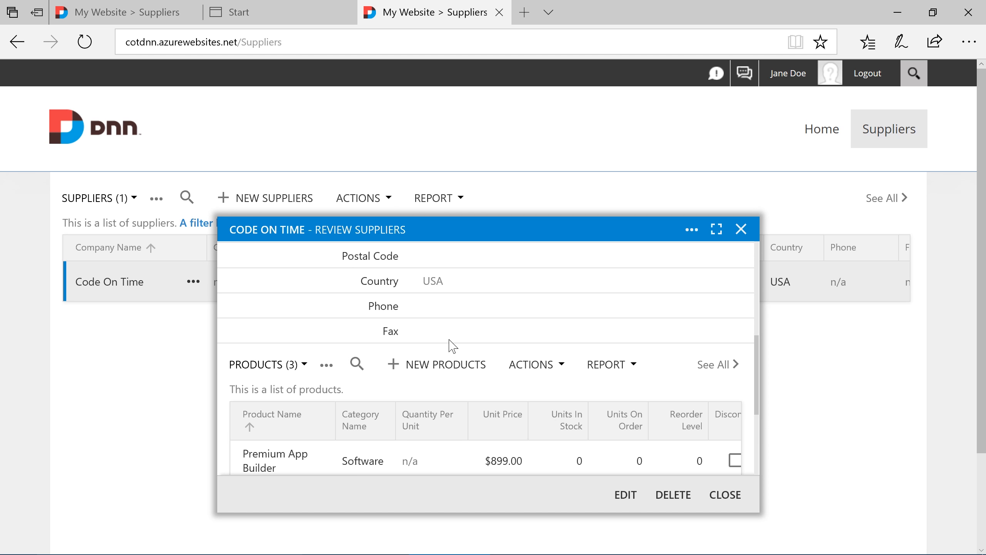
click(322, 462)
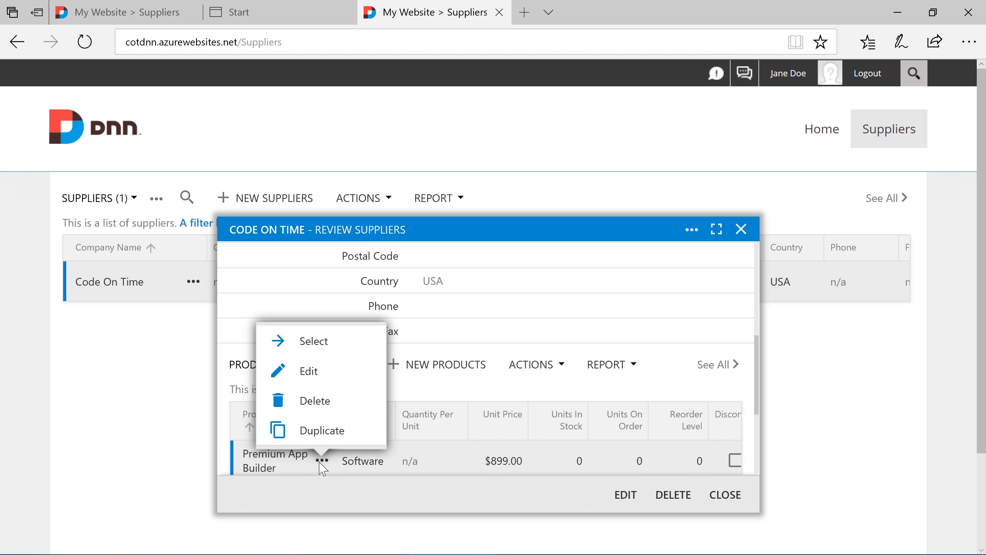
click(323, 371)
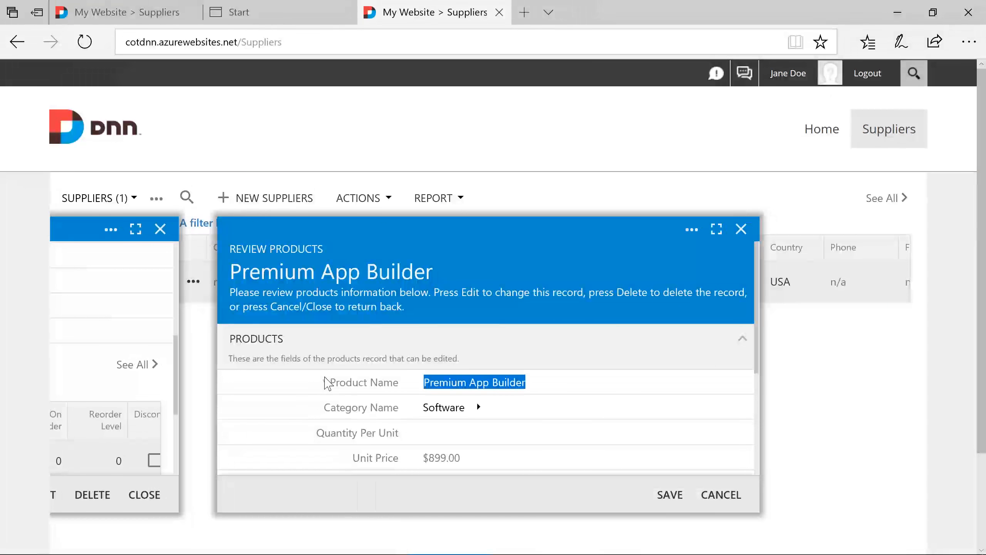
scroll(329, 382, down, 3)
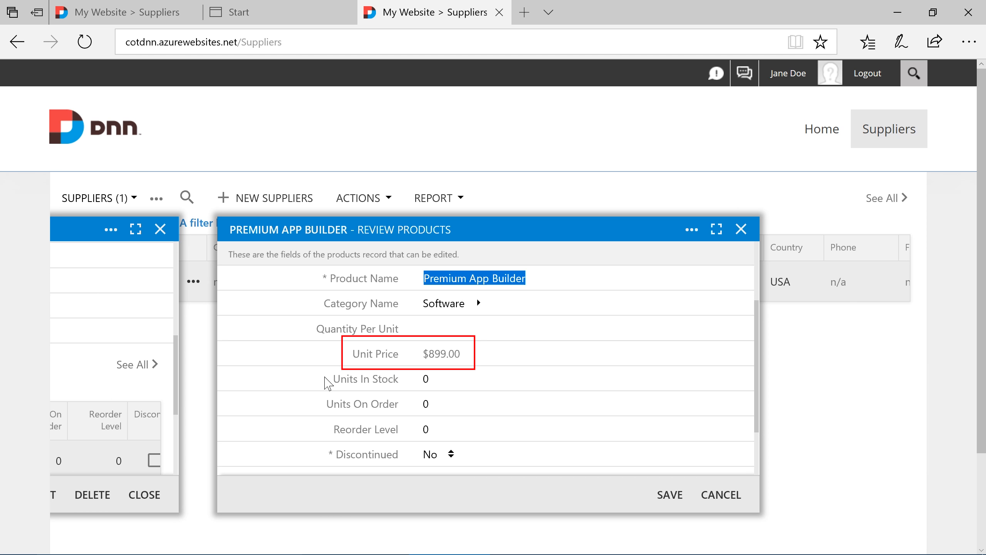
click(434, 354)
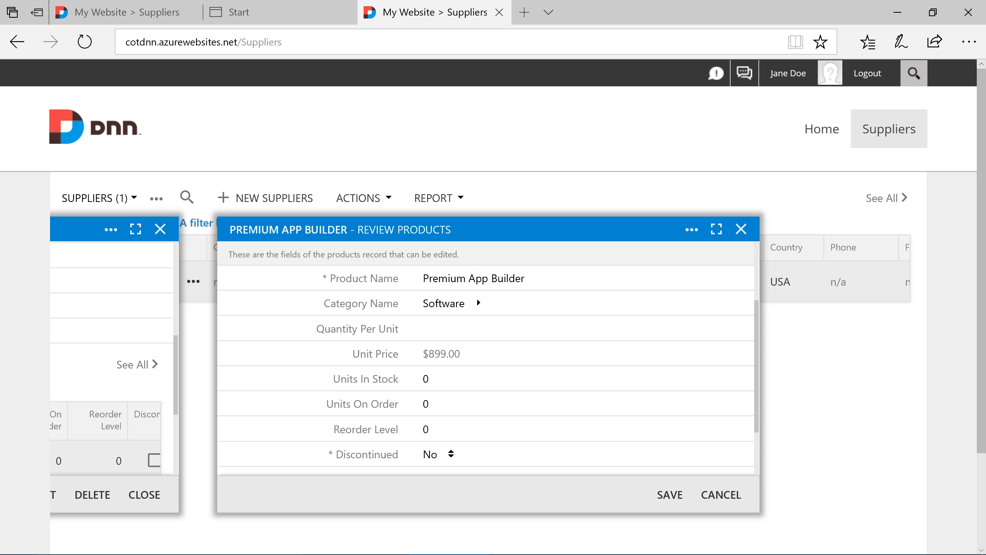
drag(434, 354, 461, 354)
click(475, 355)
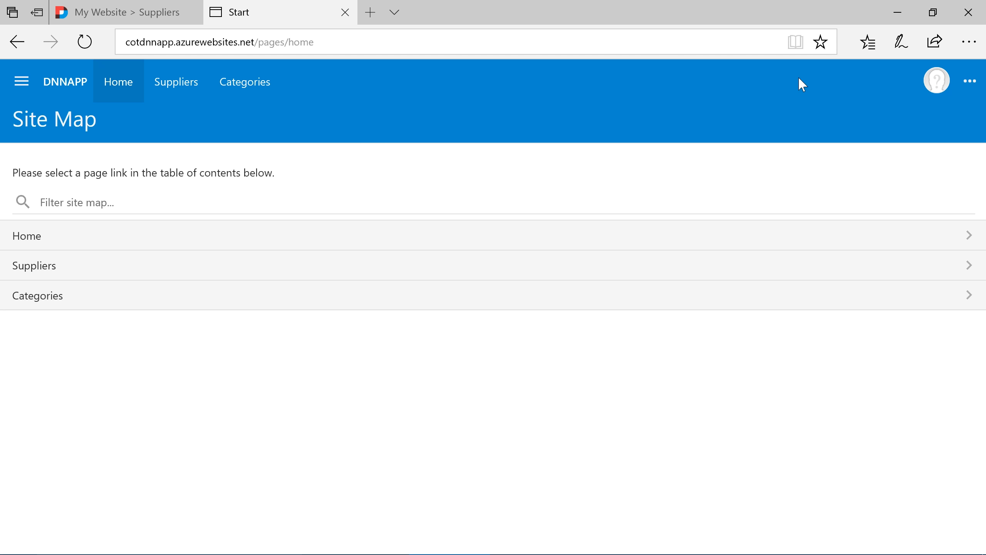
Log out of DNNApp and add an account through DotNetNuke login, entering the Inventory Manager user's user name and password without saving the password in the browser
click(935, 83)
click(918, 148)
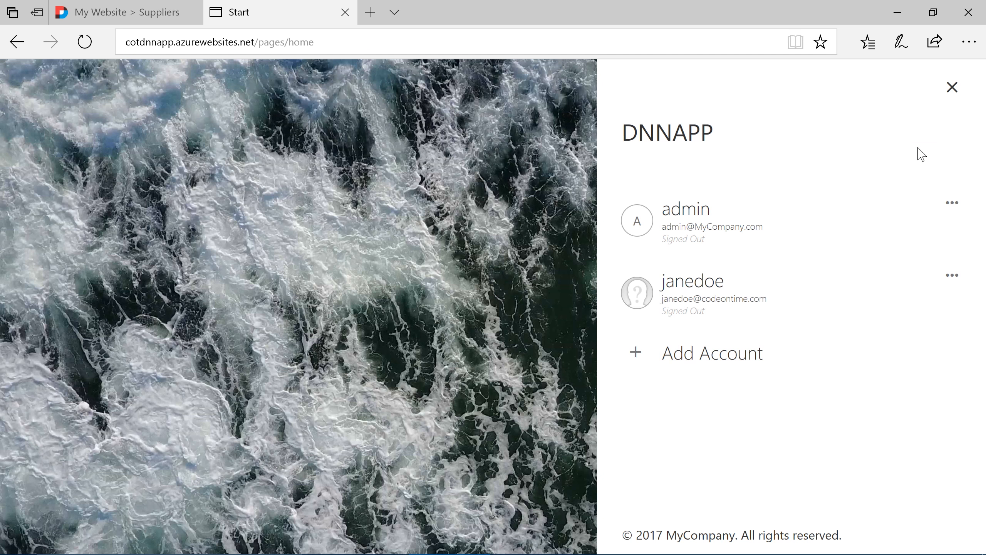
click(708, 352)
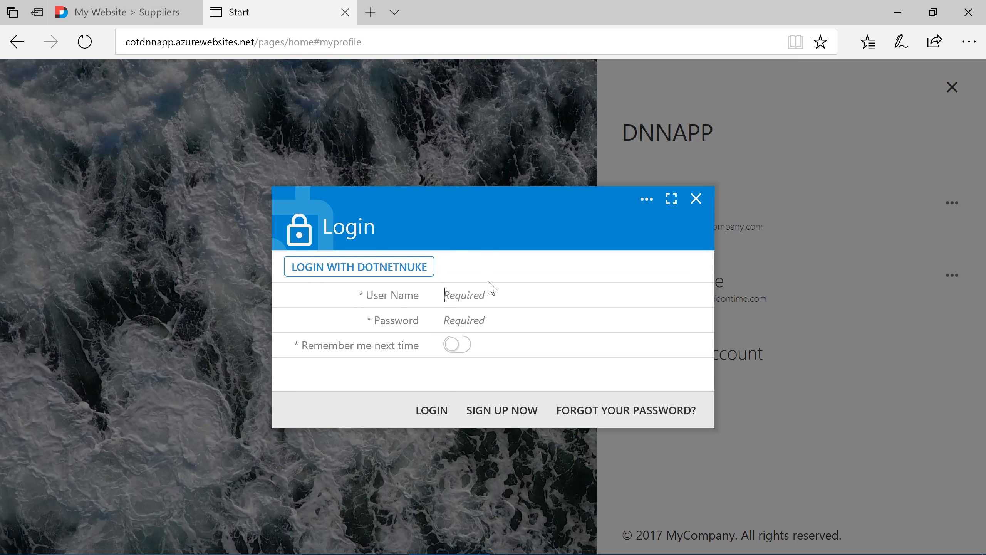
click(404, 267)
text(johndoe)
key(Tab)
text(•••••••••)
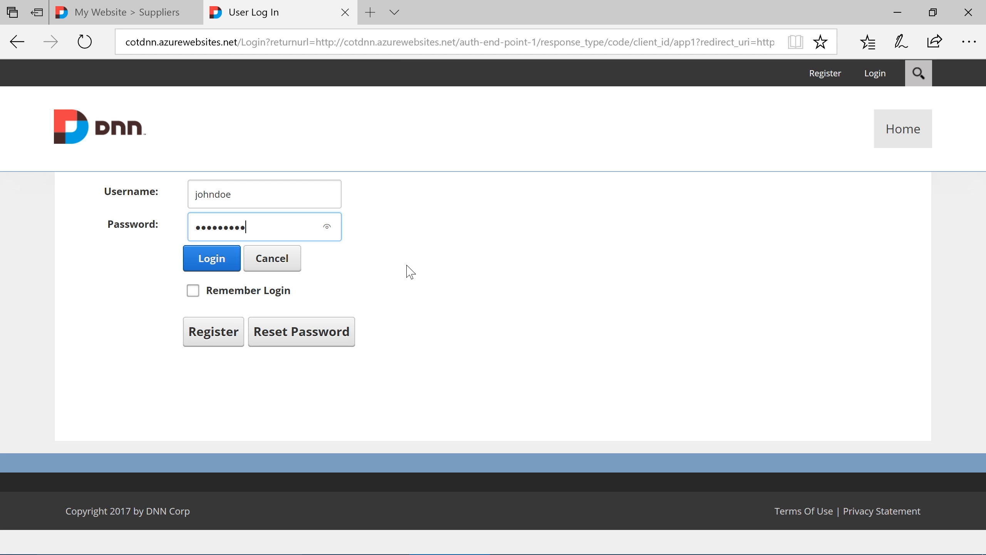
click(213, 261)
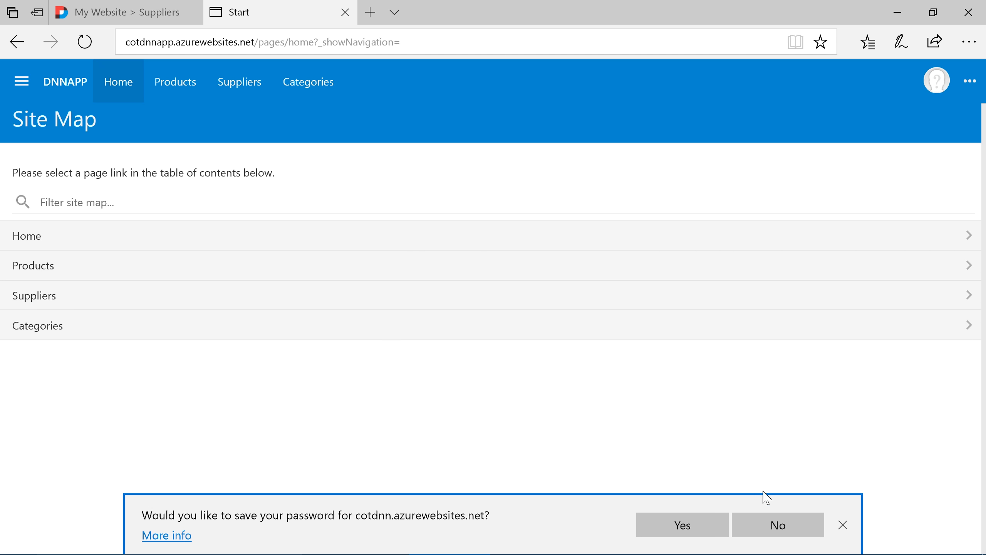
click(843, 525)
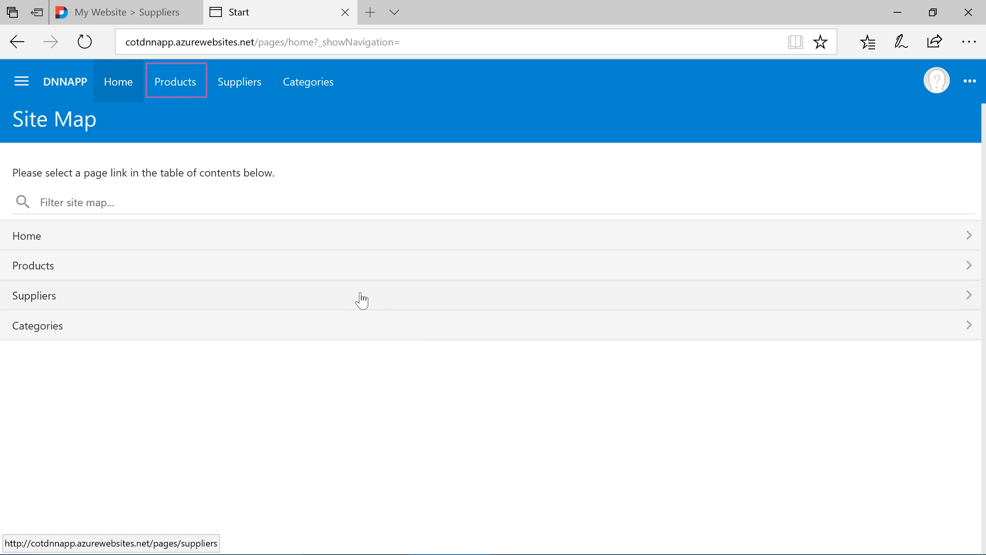
Search the Products page for "app builder" and open the Premium App Builder record
click(346, 277)
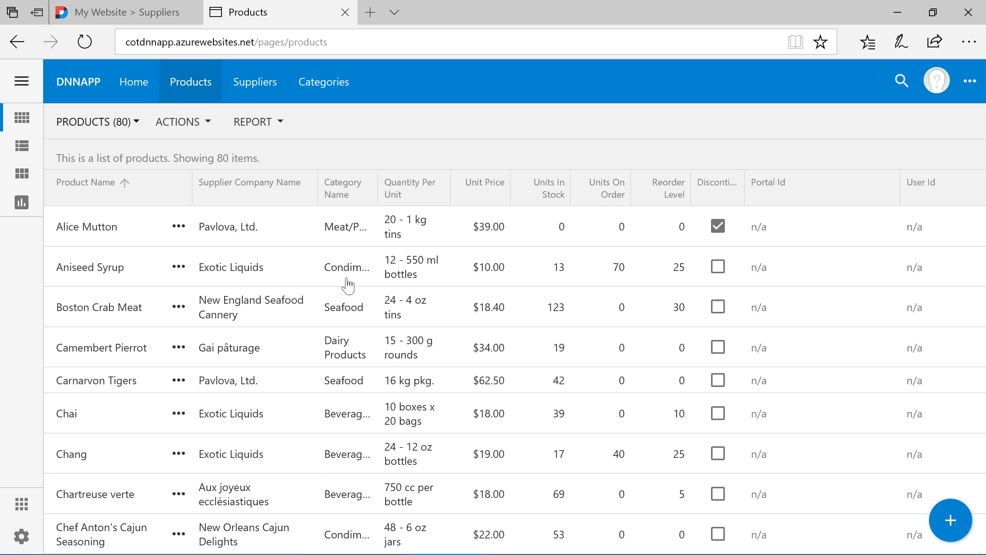
key(ctrl+f)
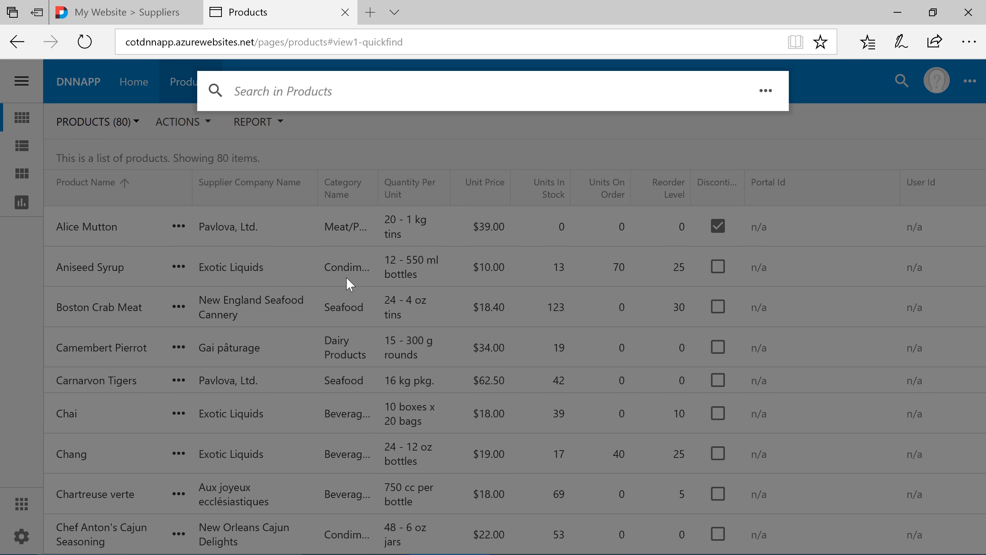
text(app builder)
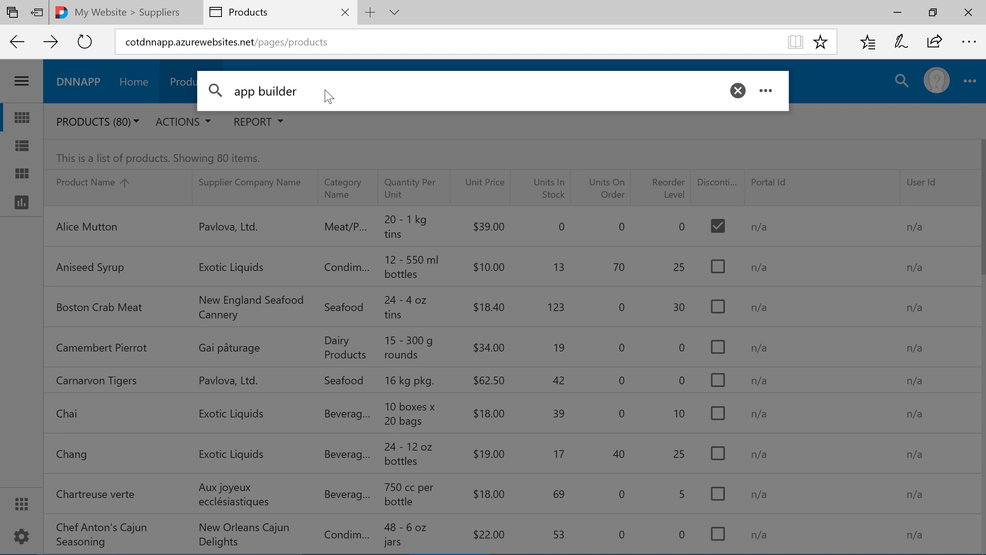
key(Return)
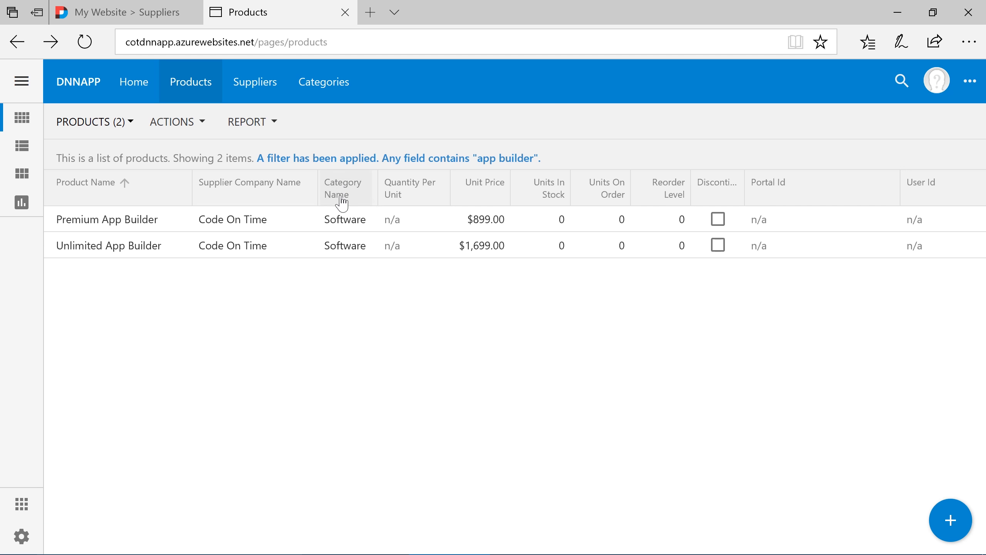
click(345, 220)
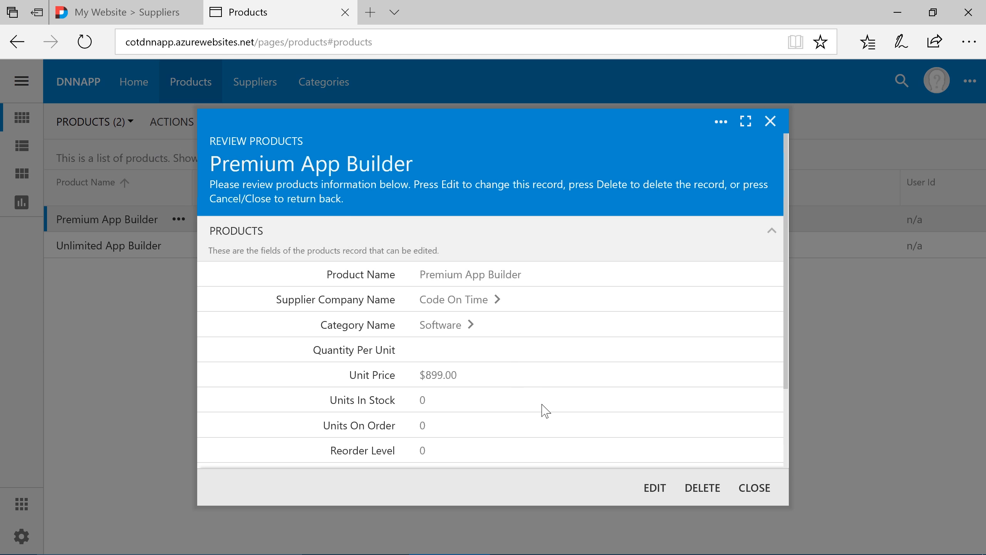
Edit the Premium App Builder product, set its Unit Price to 895 and save the record
click(652, 489)
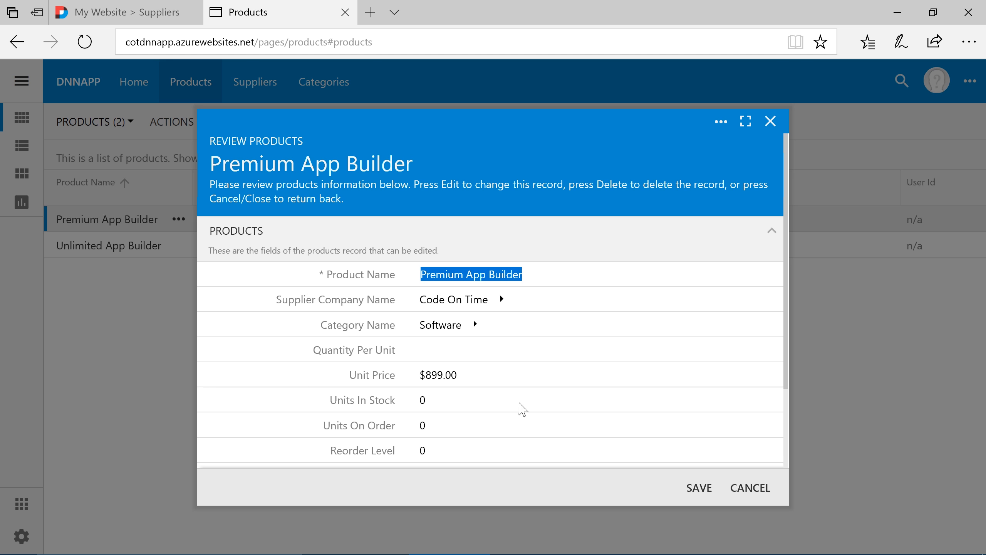
click(486, 383)
text(895)
key(Tab)
scroll(486, 382, down, 3)
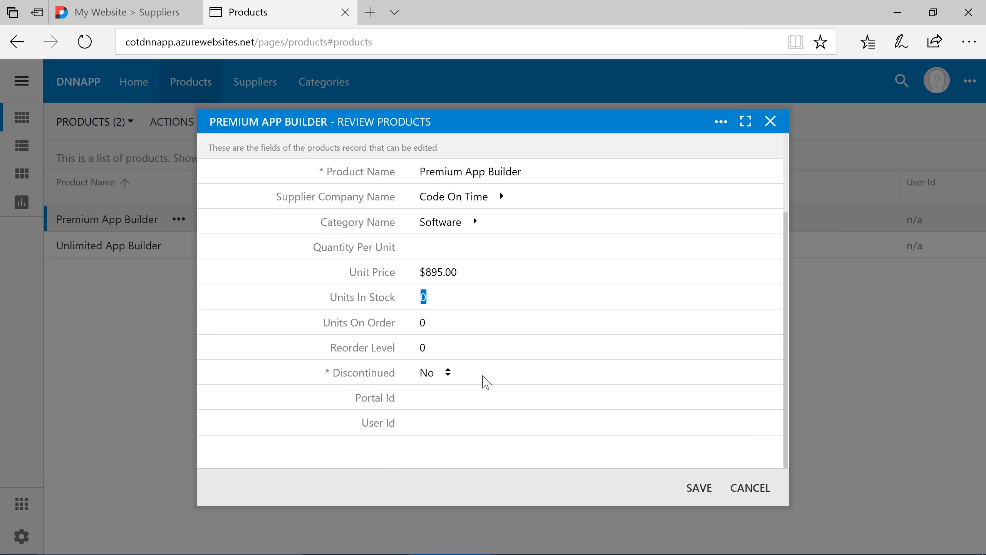
click(697, 492)
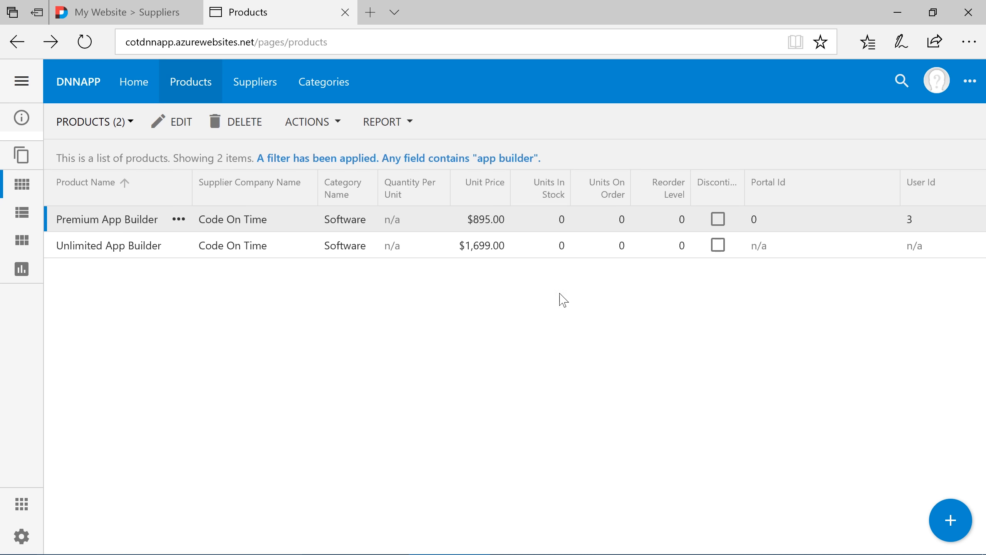
Review the Portal Id and User Id of the saved Premium App Builder record and log out of DNNApp
click(517, 222)
scroll(534, 321, down, 3)
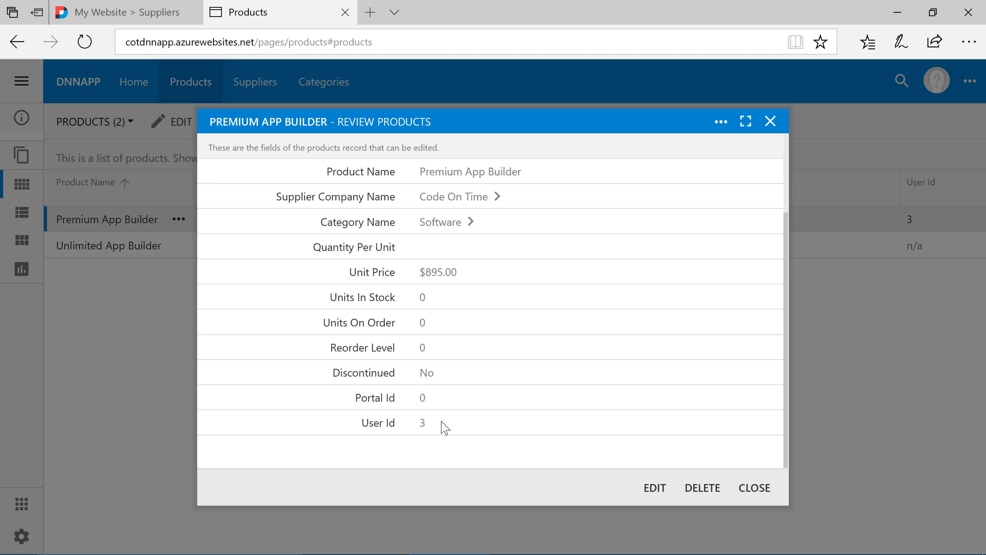
key(Escape)
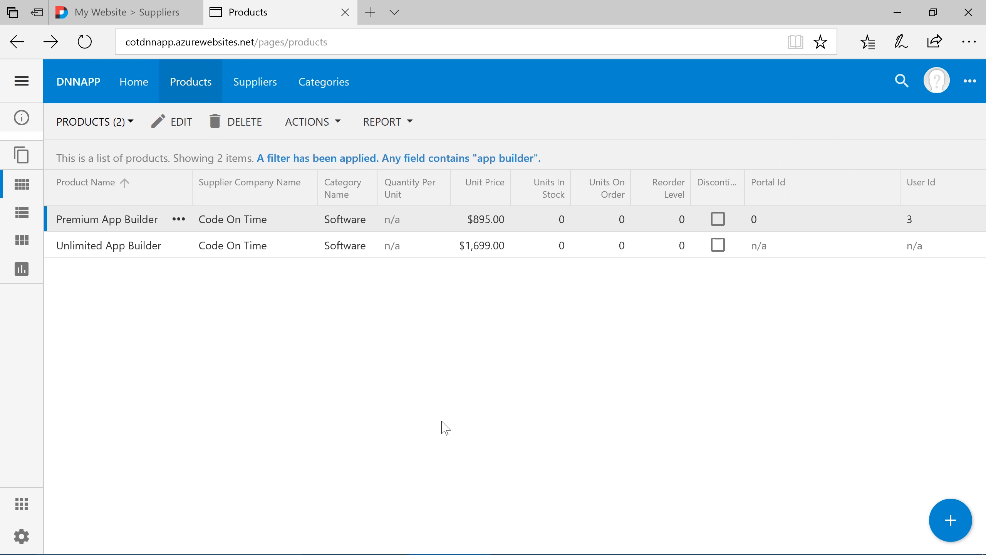
click(937, 91)
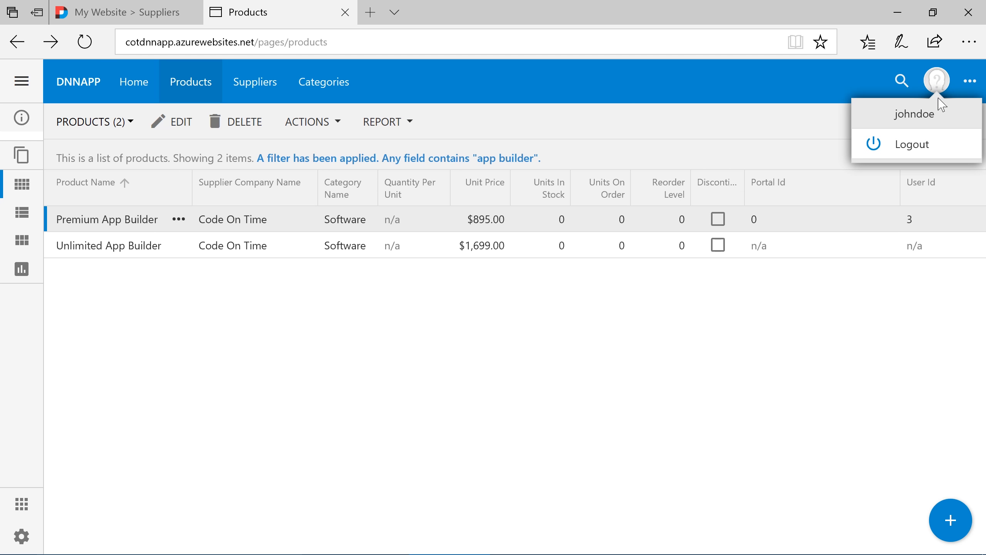
click(942, 147)
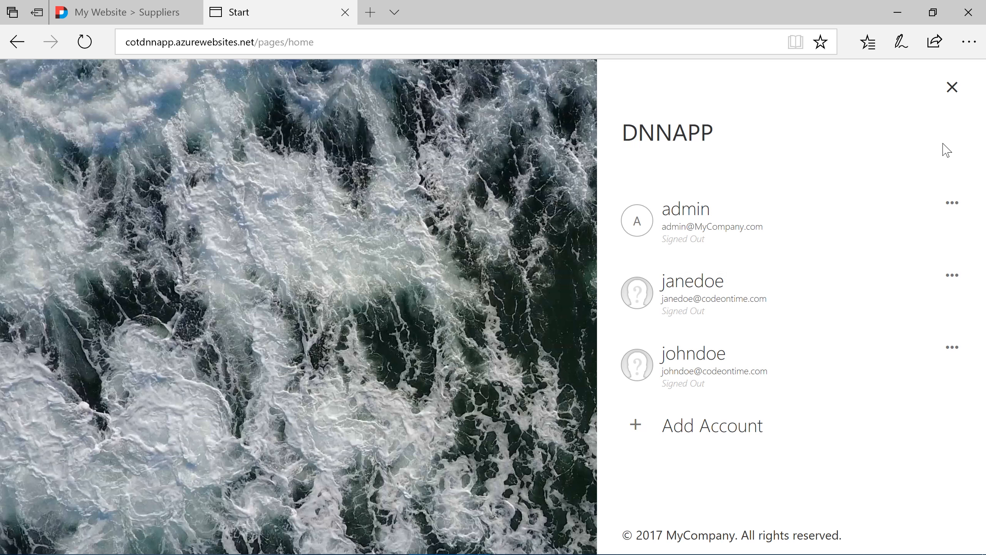
Log in to DNNApp with the saved admin account, entering the account password
click(792, 237)
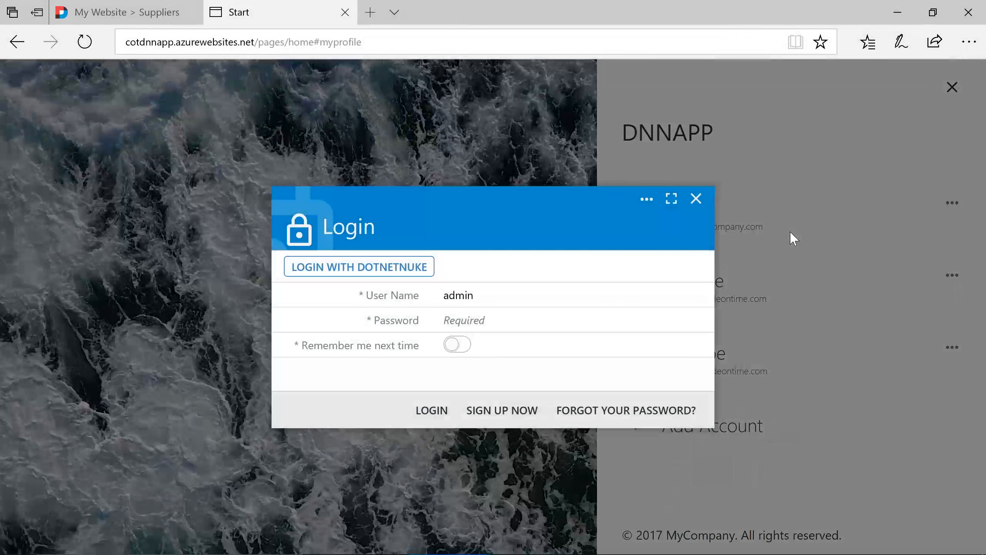
key(Tab)
text(•••••••••••)
key(Return)
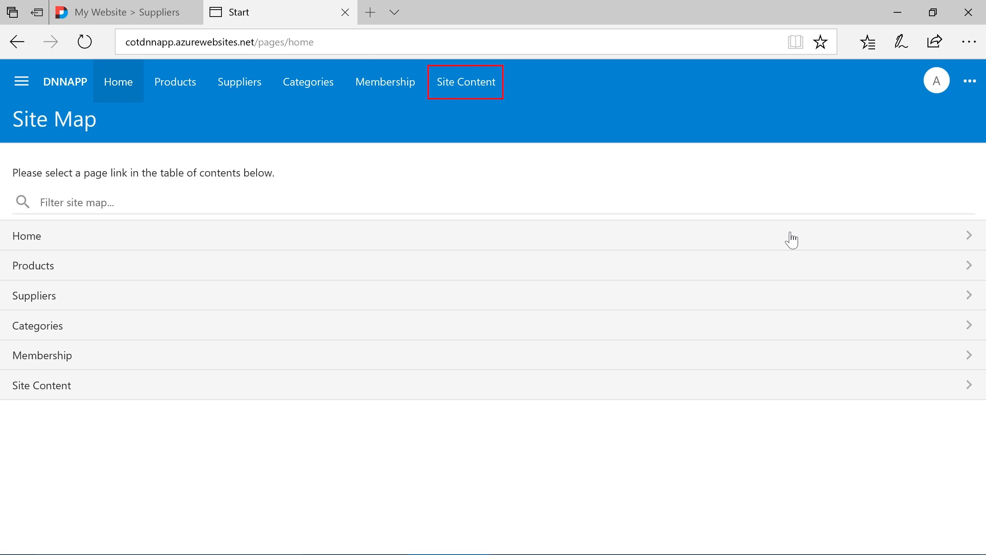
Open the Site Content page, review the last JSON record under sys/users with its PortalId and UserId text, and close it
click(473, 88)
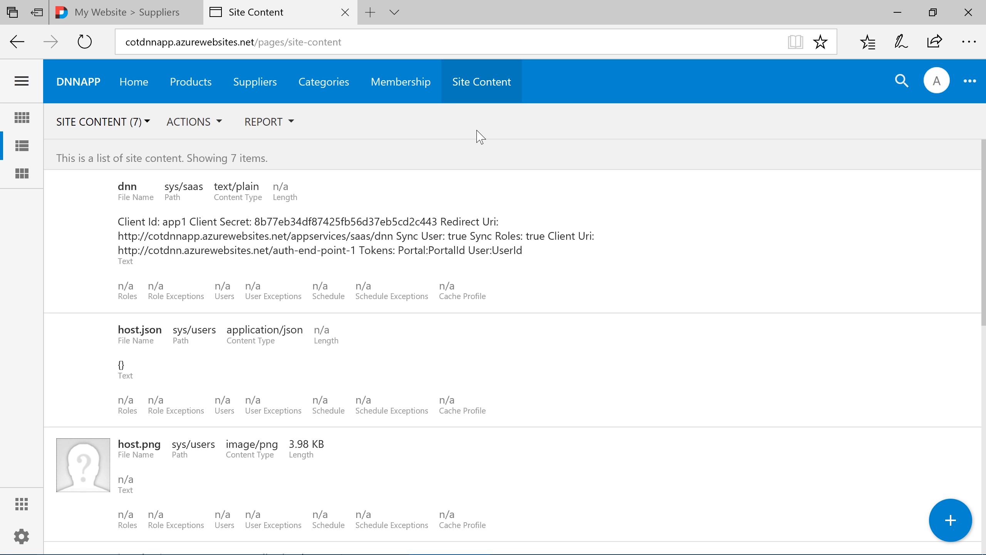
scroll(481, 212, down, 10)
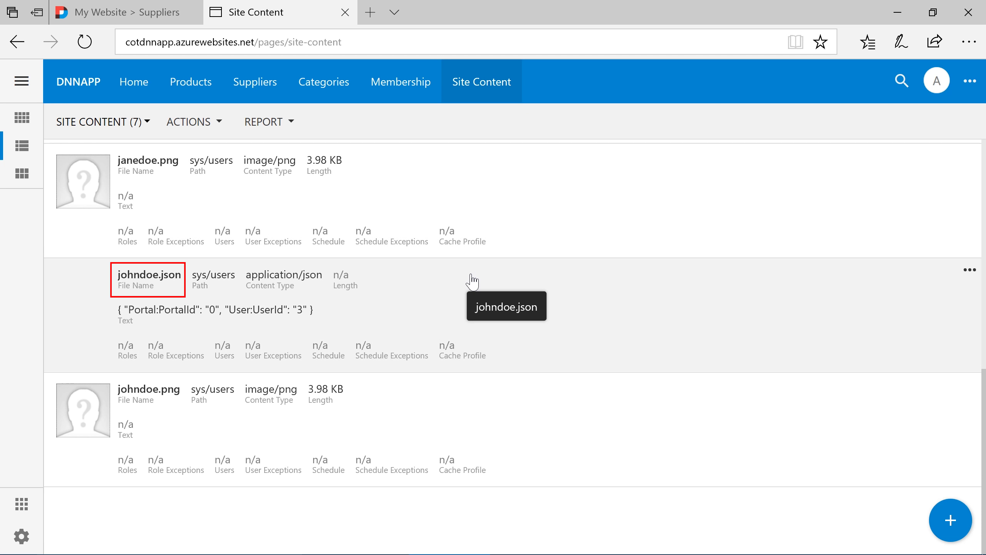
click(211, 283)
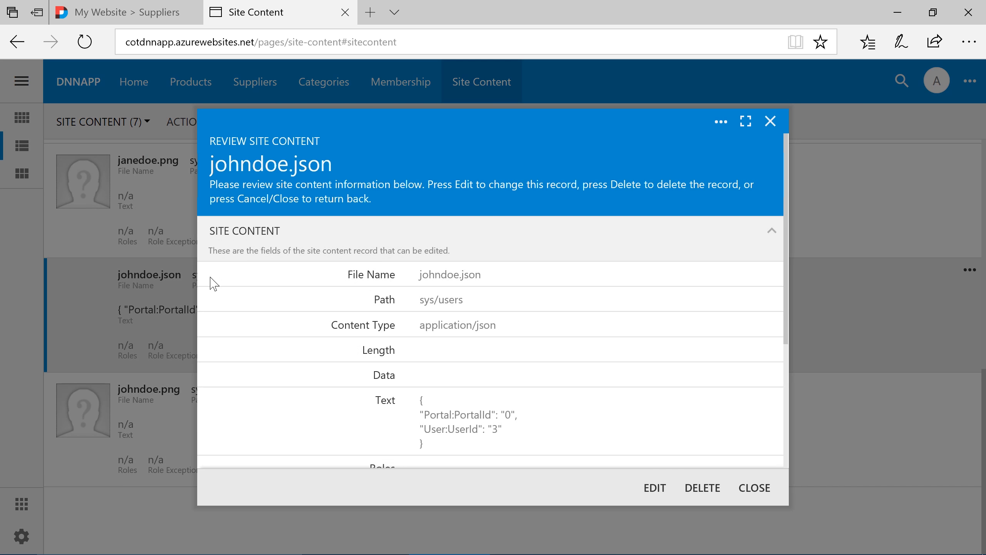
scroll(309, 340, down, 1)
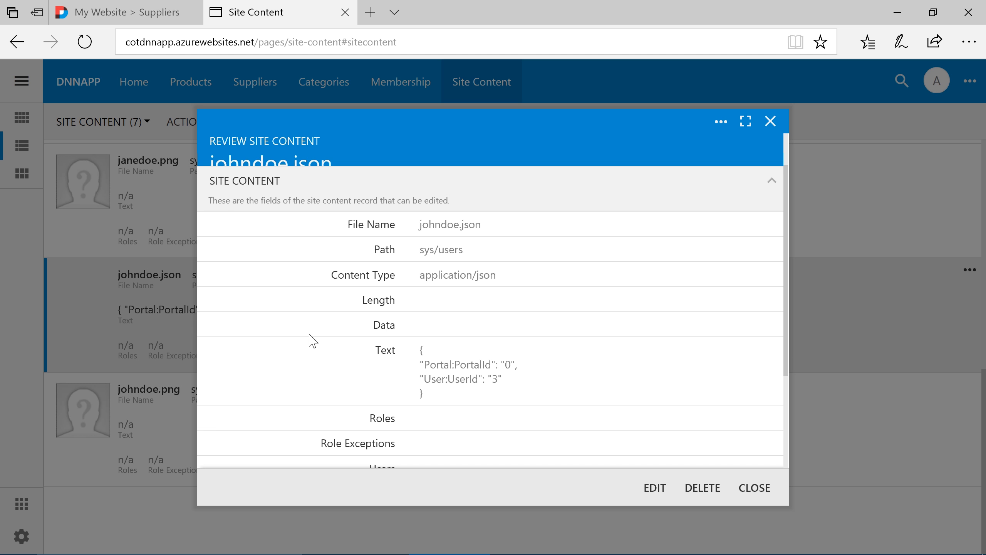
click(755, 489)
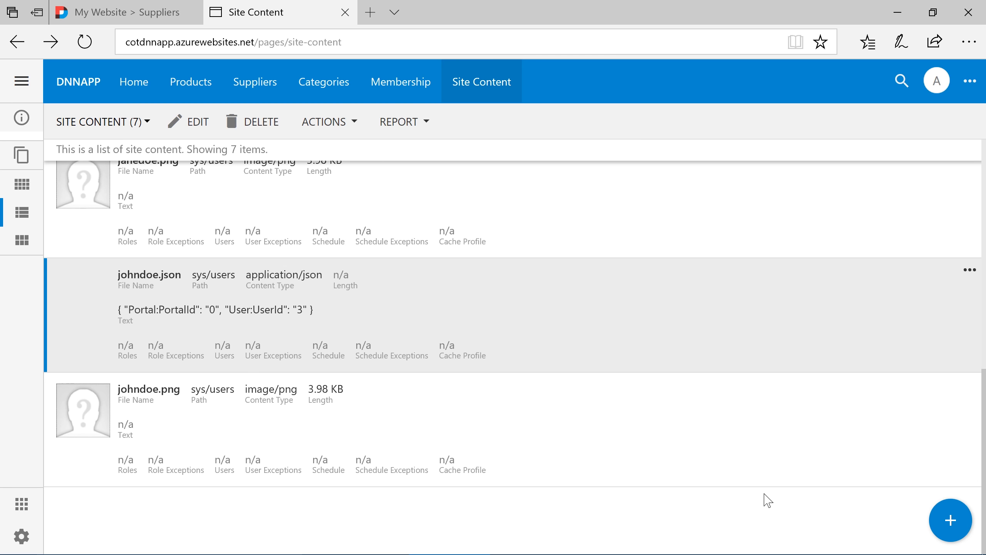
Open the dnn authentication registration in Site Content, enable forcing users to login with this provider, and save it
scroll(768, 501, up, 10)
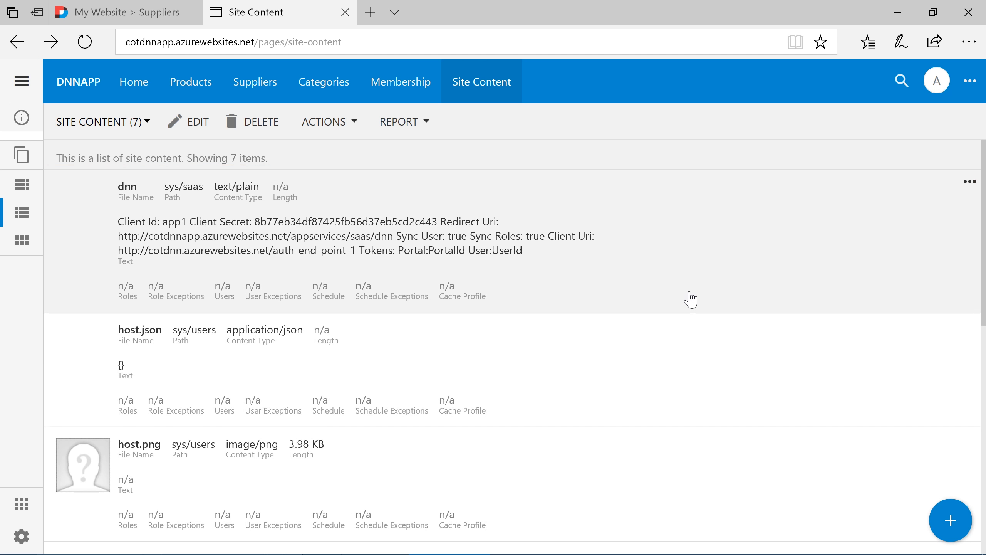
double_click(689, 298)
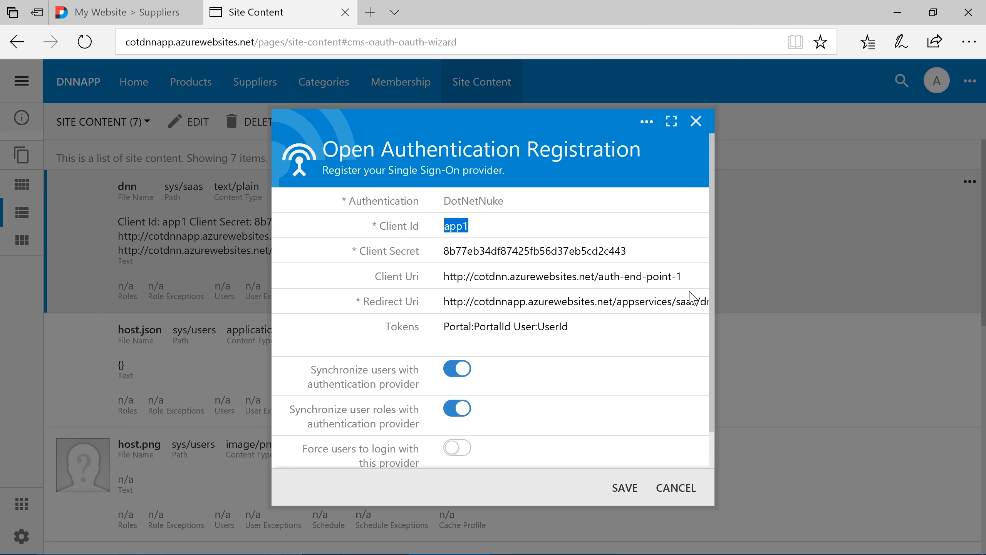
scroll(633, 364, down, 1)
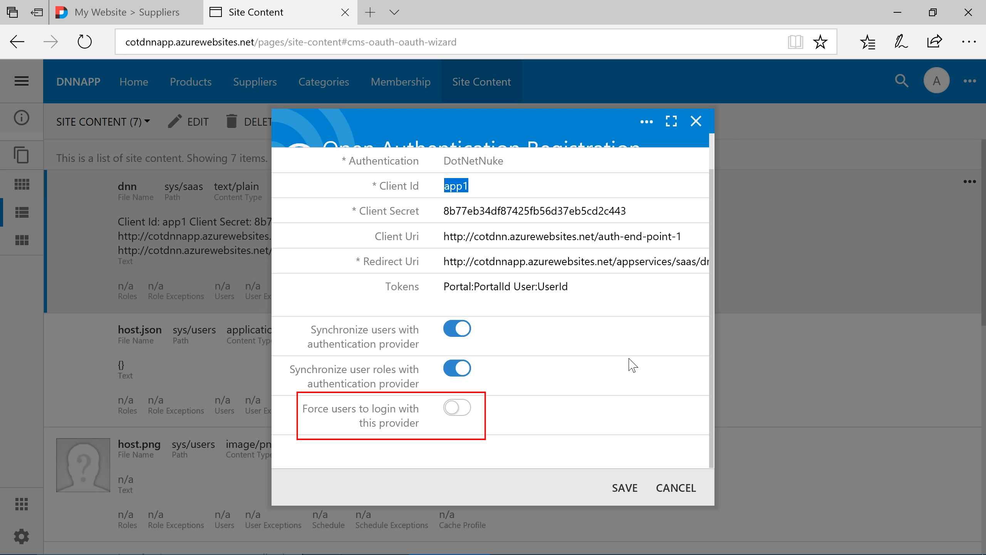
click(459, 409)
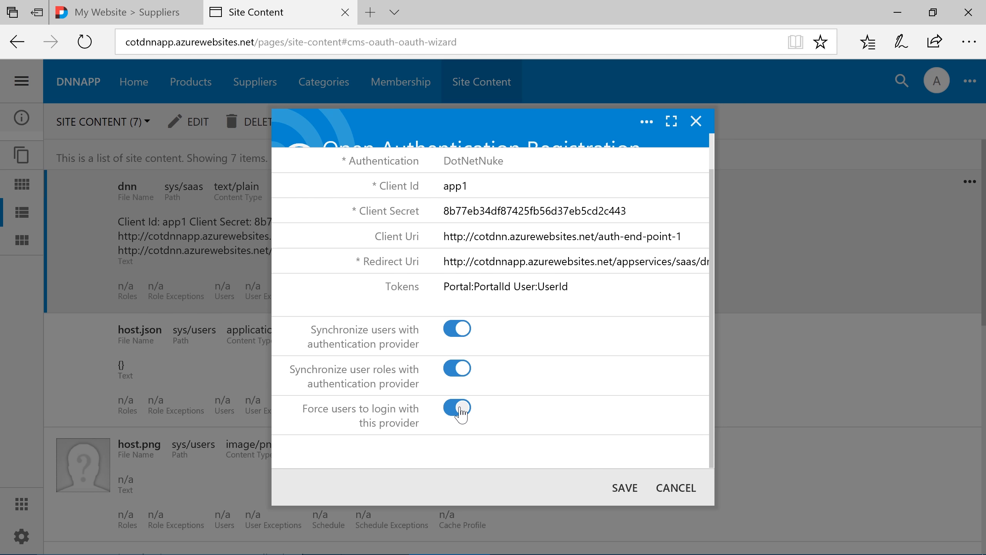
click(625, 487)
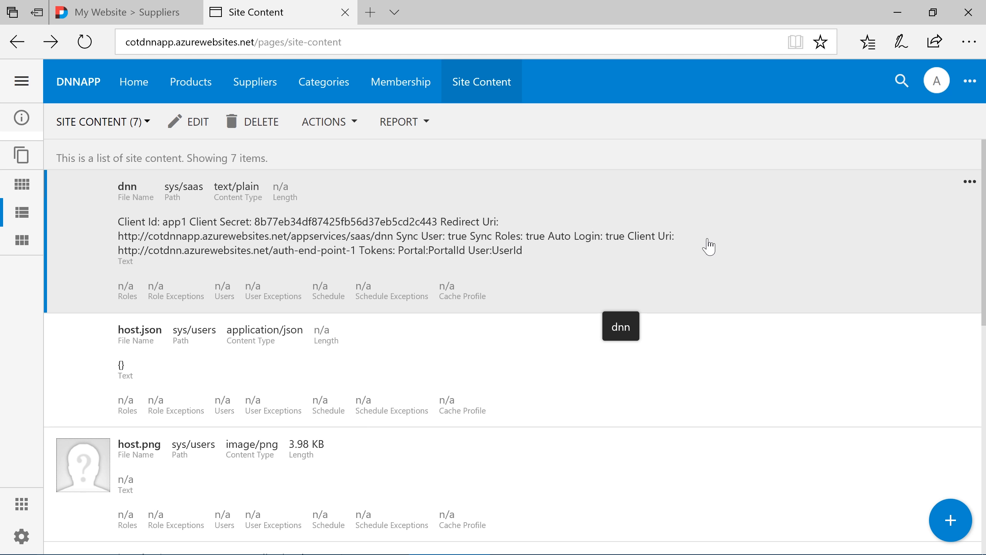
Open a new InPrivate browser window and load cotdnnapp.azurewebsites.net to test the forced DotNetNuke login
click(959, 51)
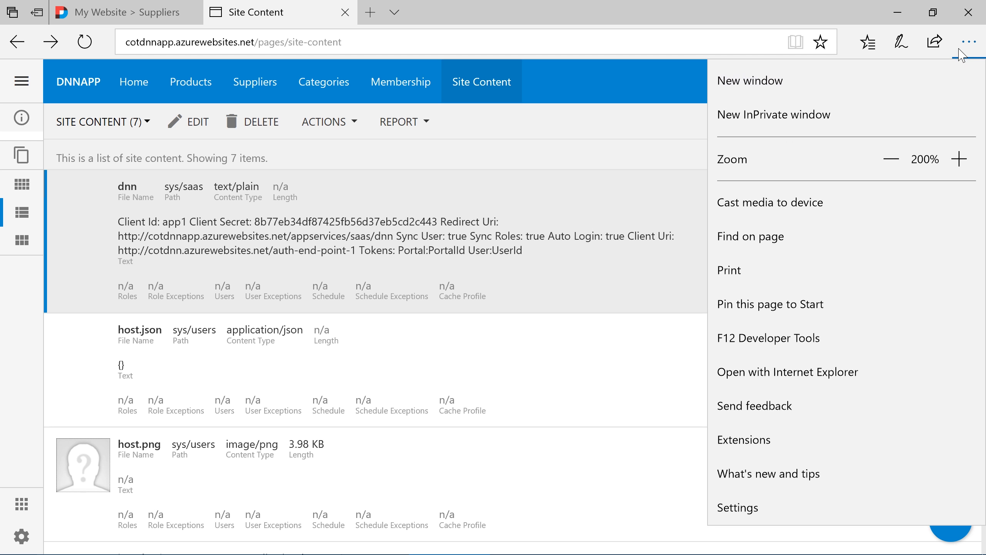
click(946, 123)
text(cotdnn)
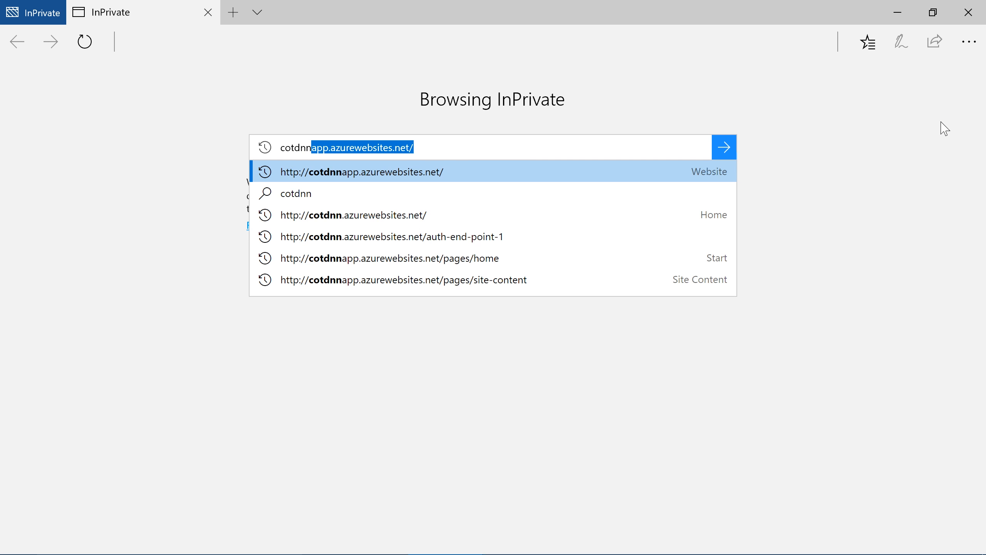
key(Return)
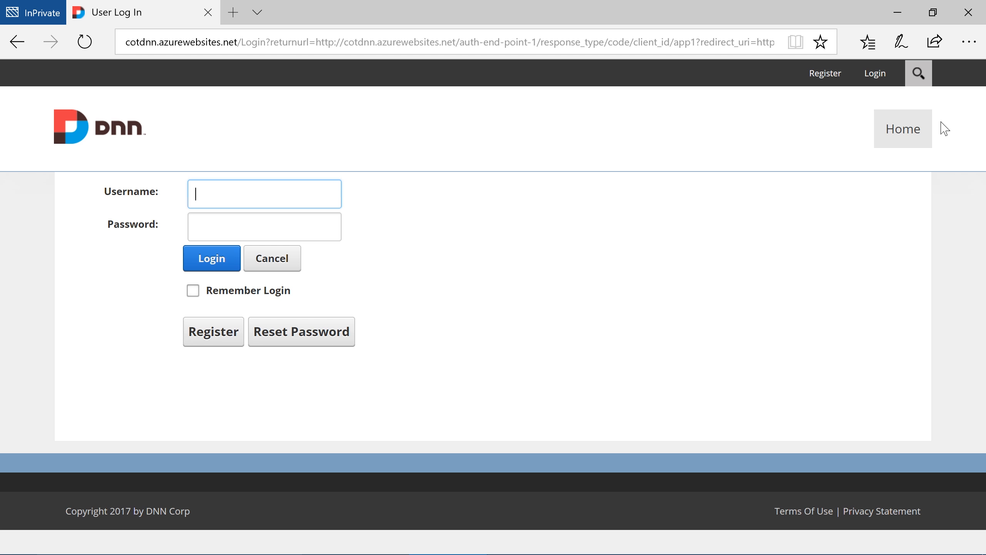
Load cotdnnapp.azurewebsites.net/pages/home?_autoLogin=false in the InPrivate window to bypass the automatic DotNetNuke login
key(ctrl+l)
text(cotdnnapp.azurewebsites.net/)
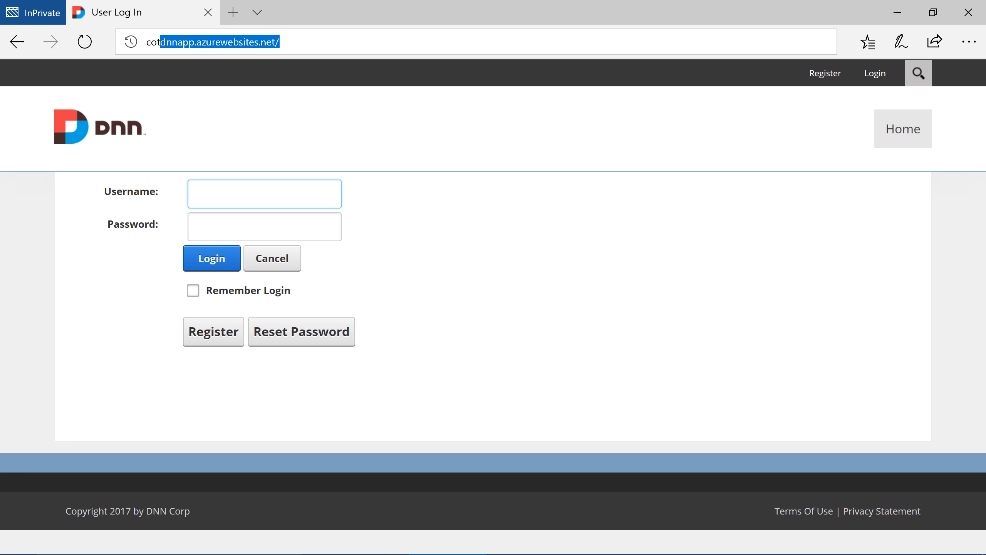
key(End)
text(pages/h)
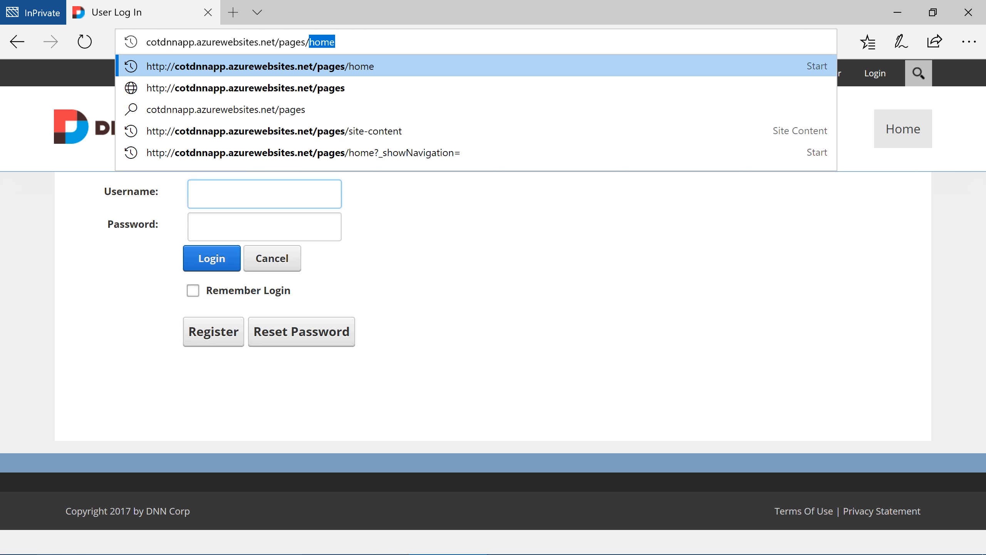
text(ome?_aut)
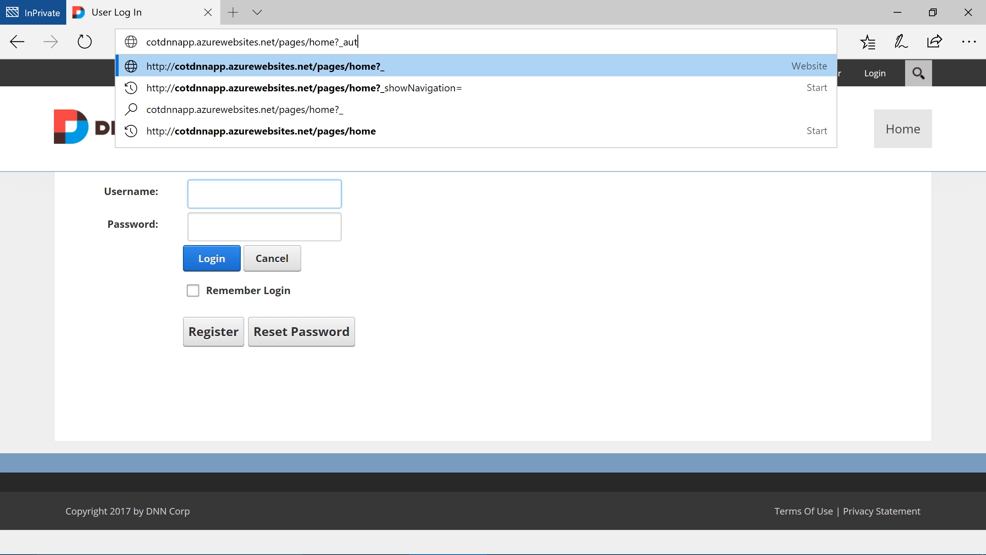
text(oLogin=false)
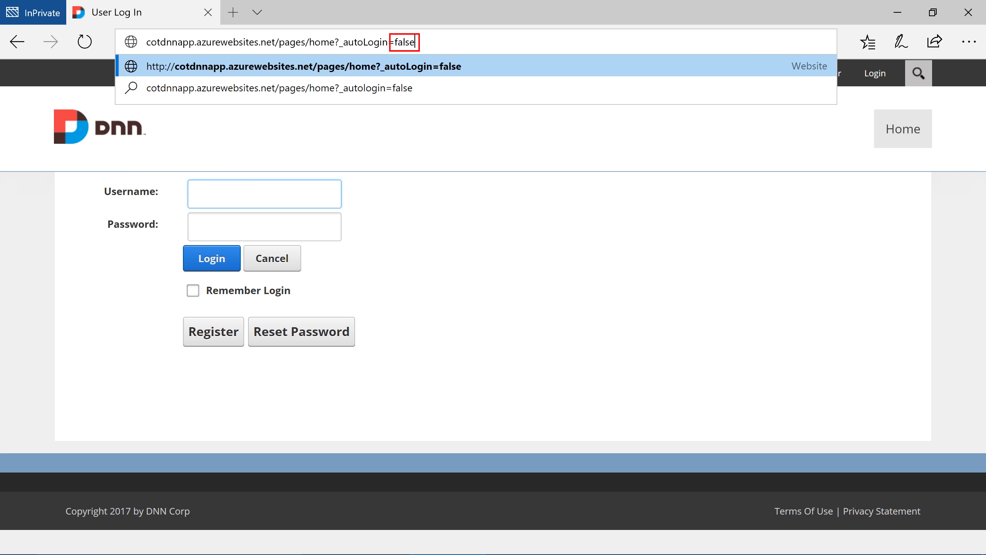
key(Return)
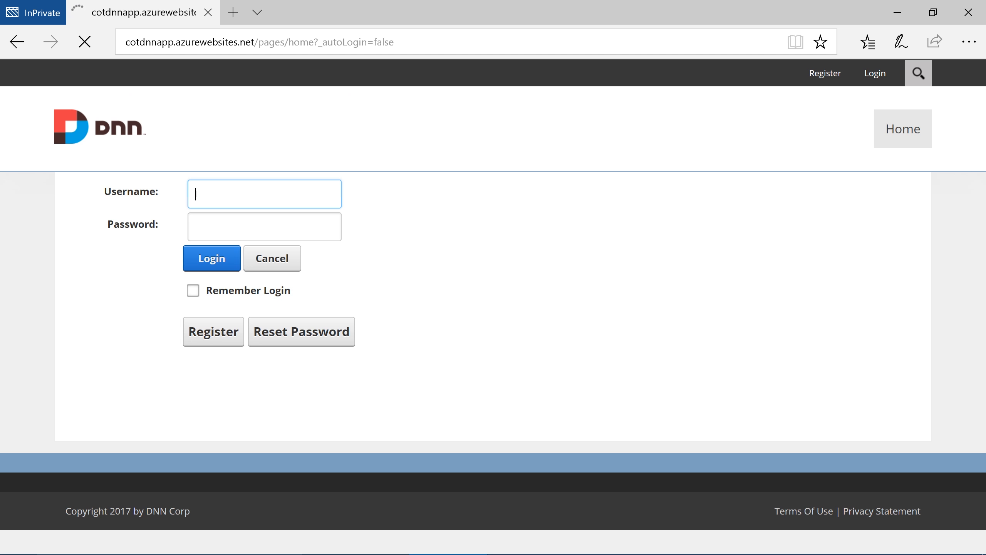